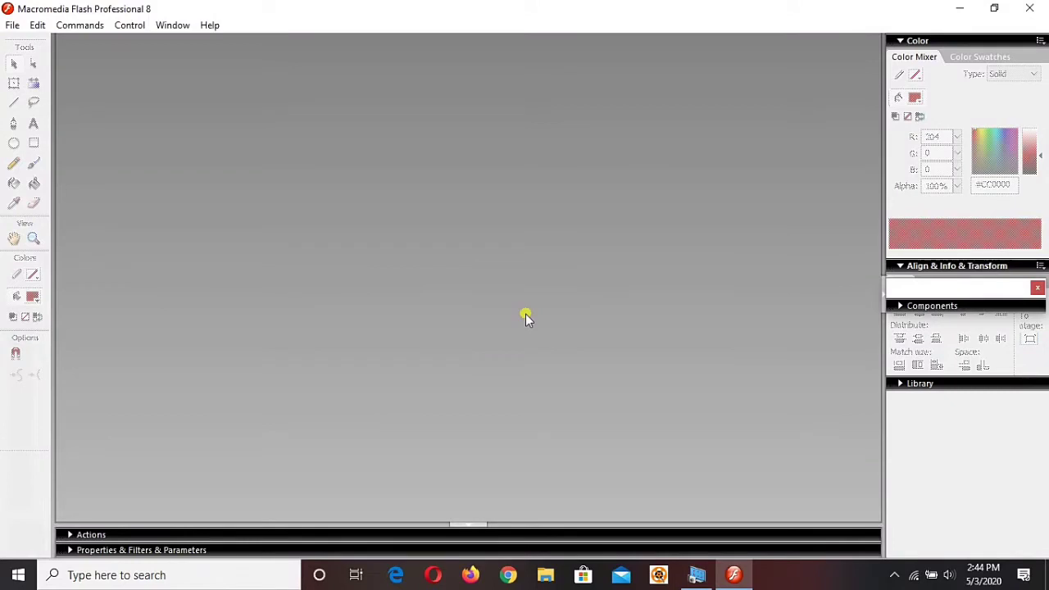
Create a new blank Flash document, Untitled-3
key("ctrl+n")
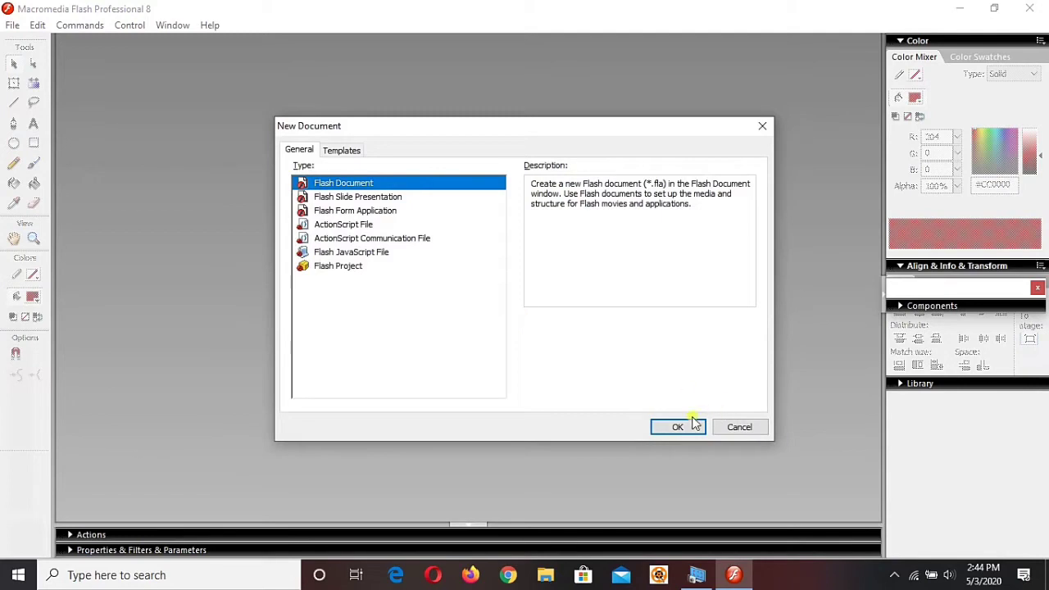
left_click(683, 424)
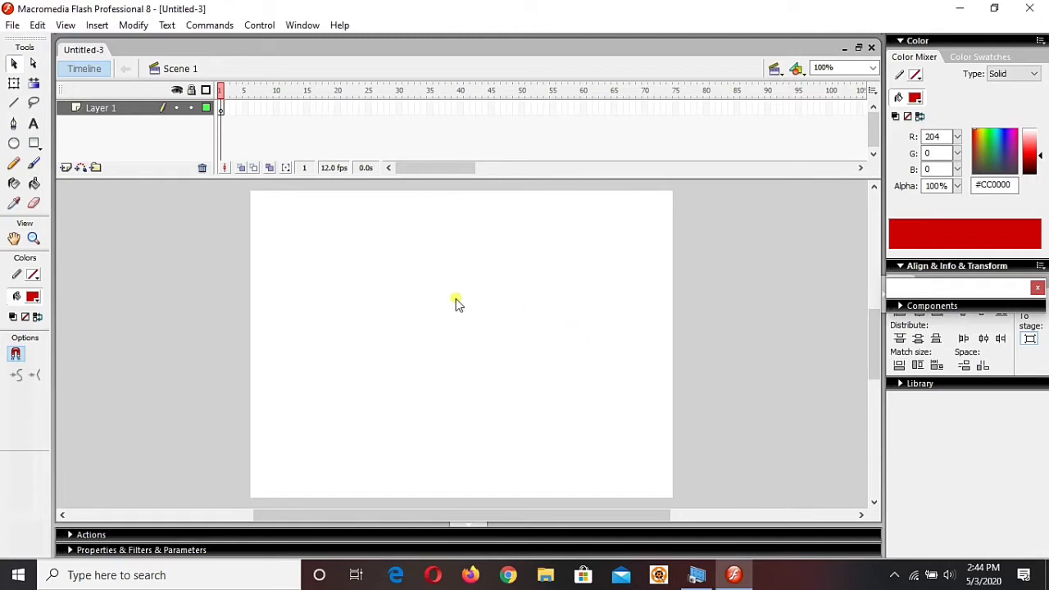
Add a User Interface Button component from the Components panel to the stage and select it
left_click(303, 25)
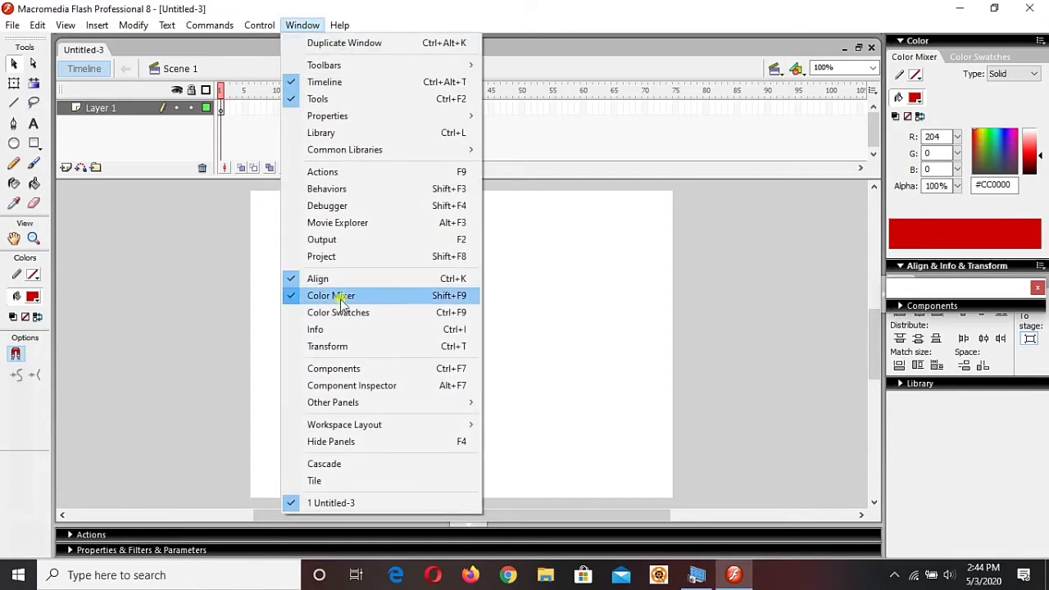
left_click(376, 370)
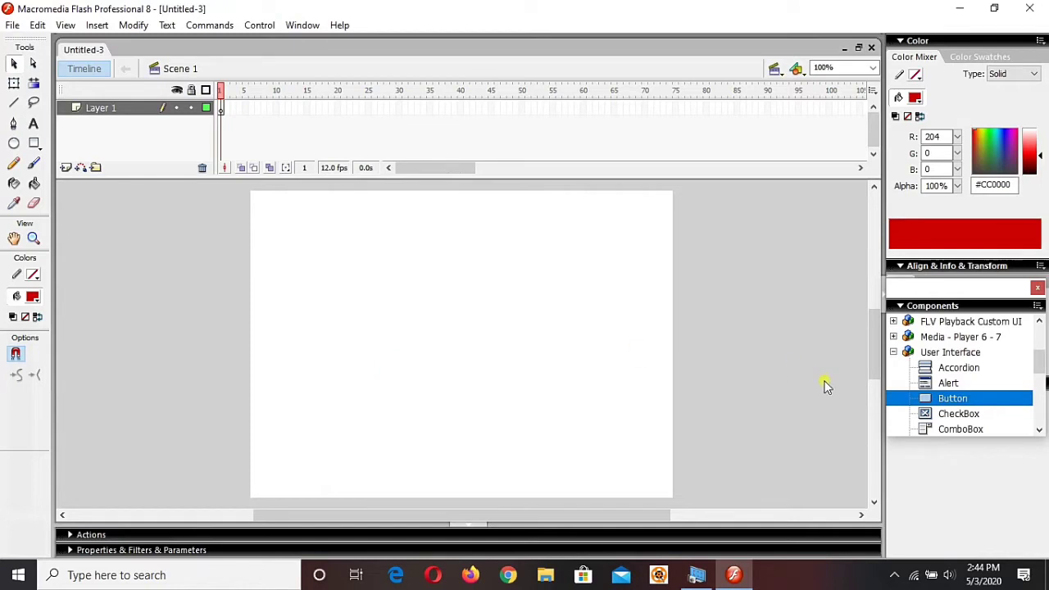
double_click(952, 399)
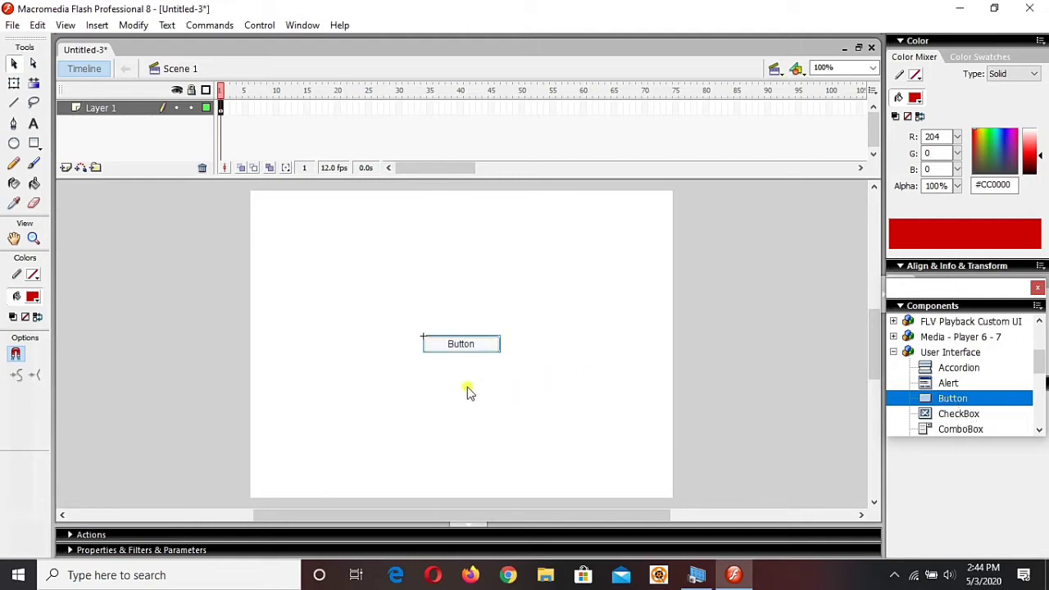
left_click_drag(347, 285, 582, 407)
key("ctrl+Return")
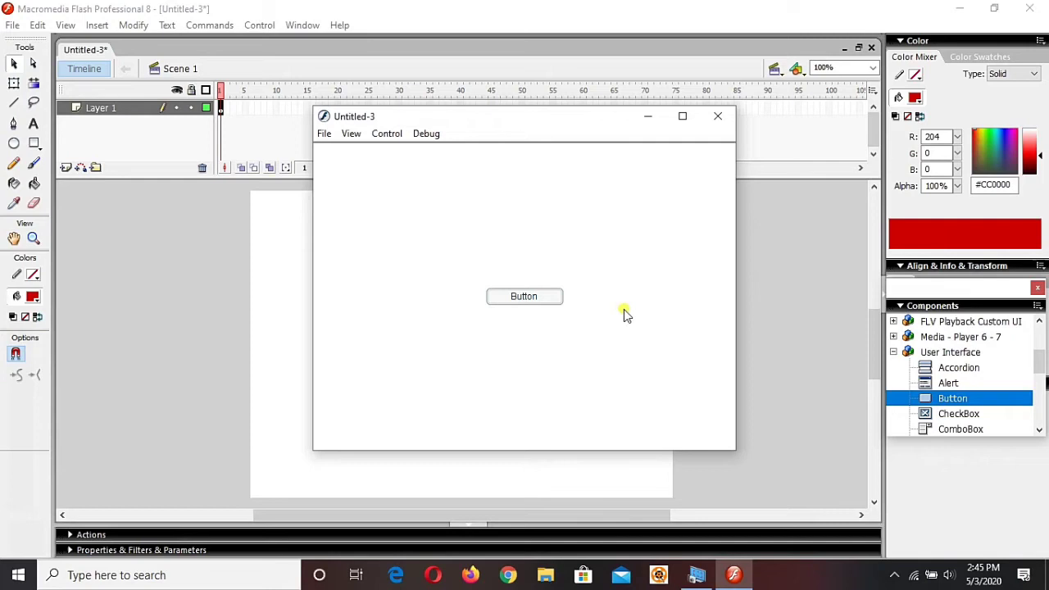
left_click(547, 303)
left_click(718, 117)
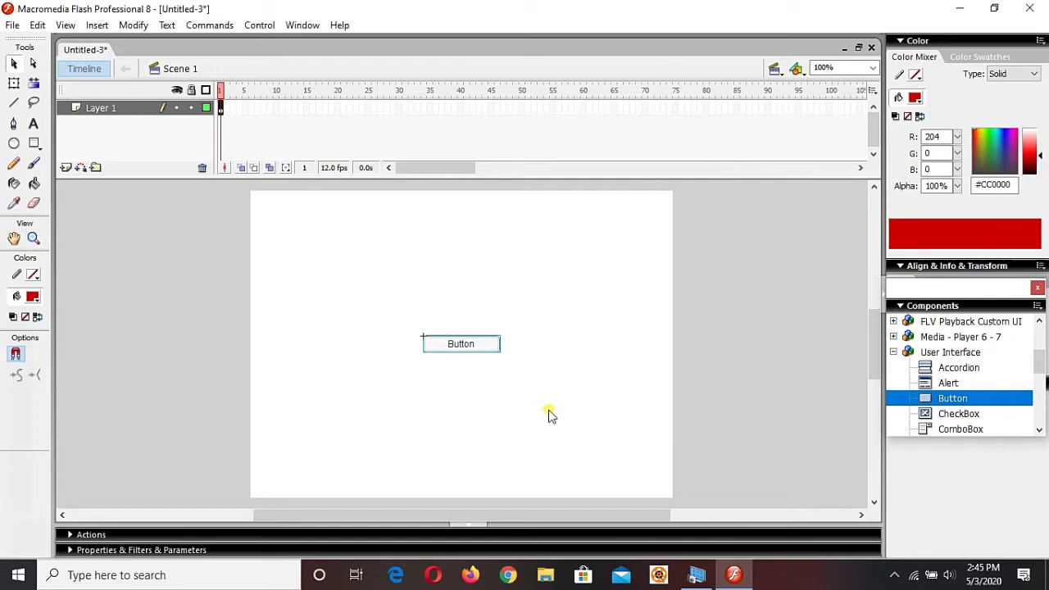
Delete the Button component and start a new button symbol named StBtn
key("Delete")
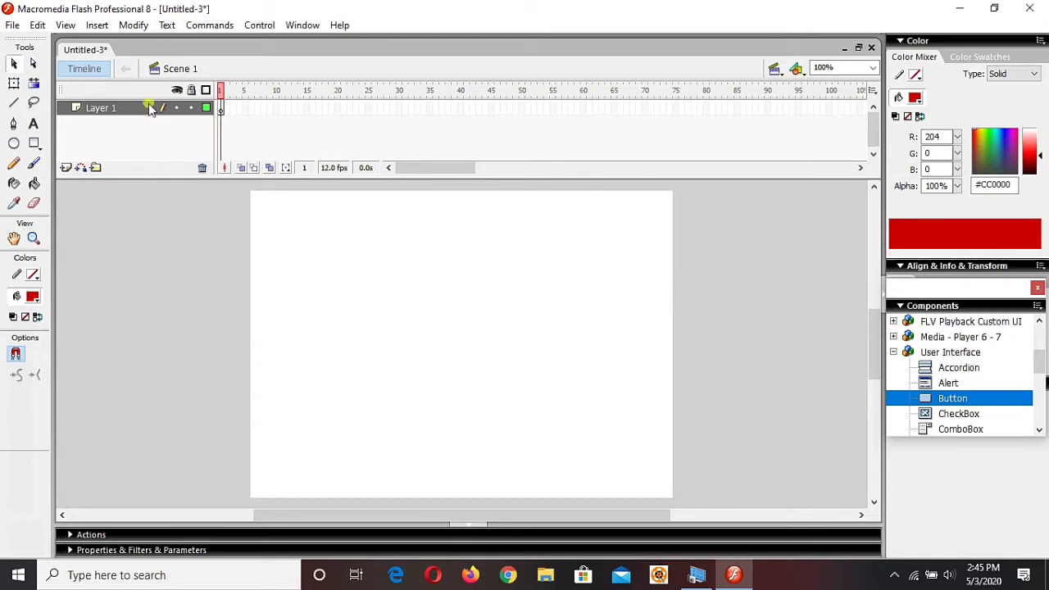
left_click(98, 25)
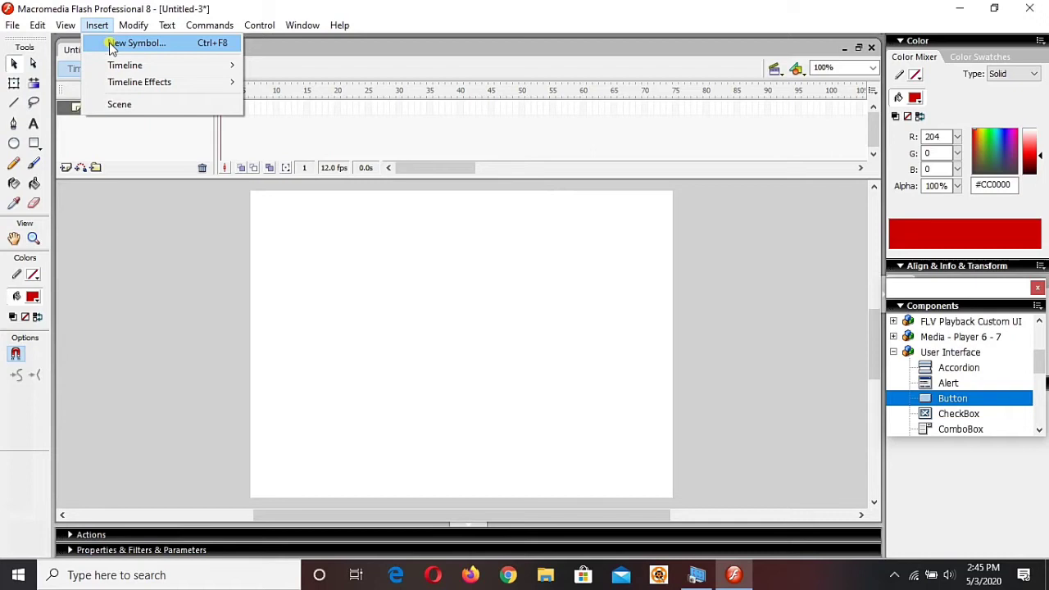
left_click(112, 45)
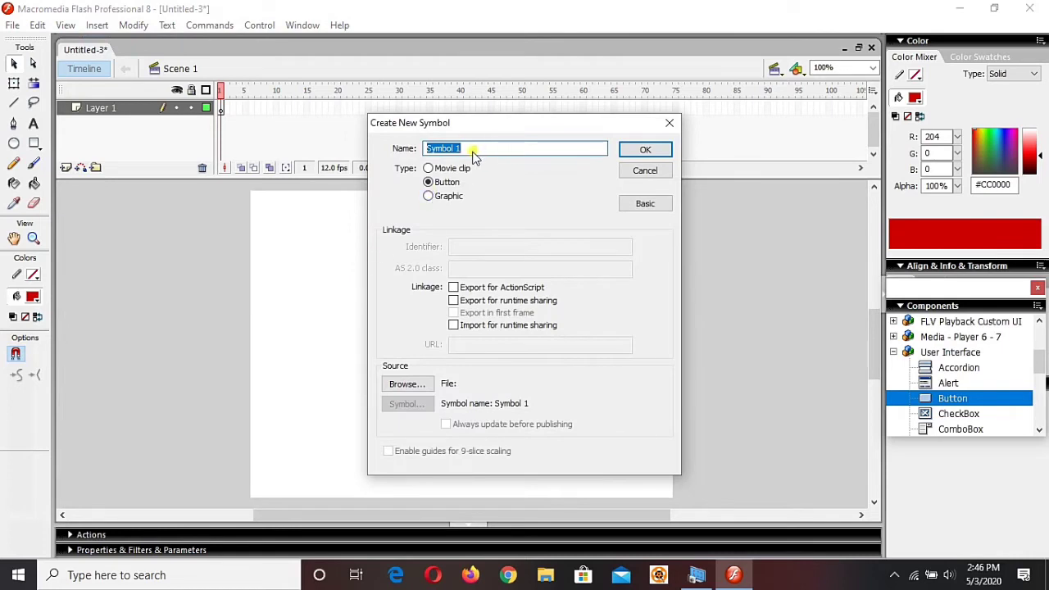
type("St")
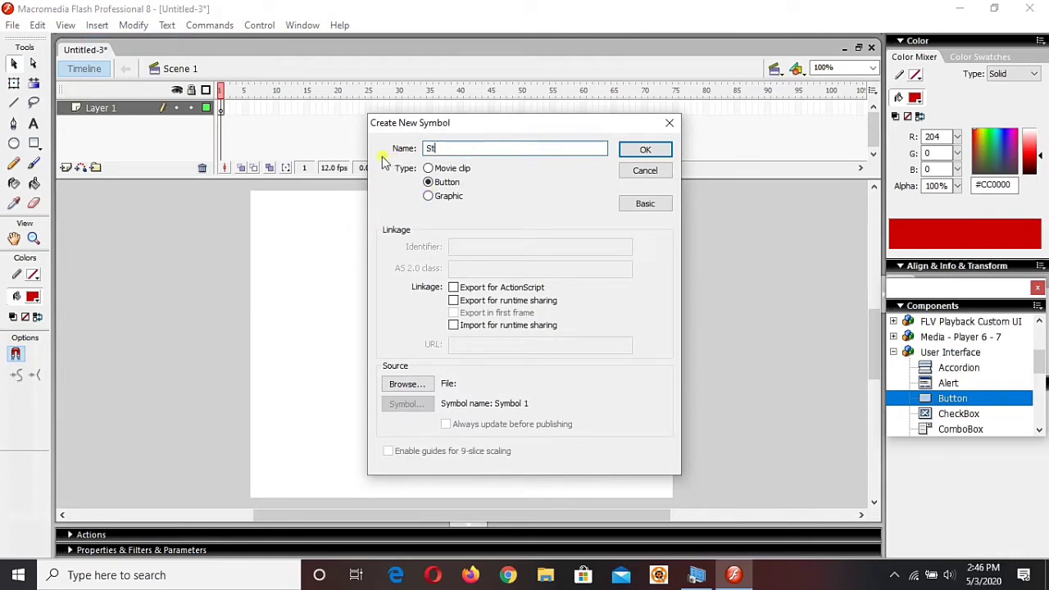
type("ar")
key("BackSpace")
key("BackSpace")
type("Btnn")
key("BackSpace")
Confirm StBtn, select its Up frame, and ready the Oval tool with #660033 stroke, #CC0000 fill
left_click(646, 150)
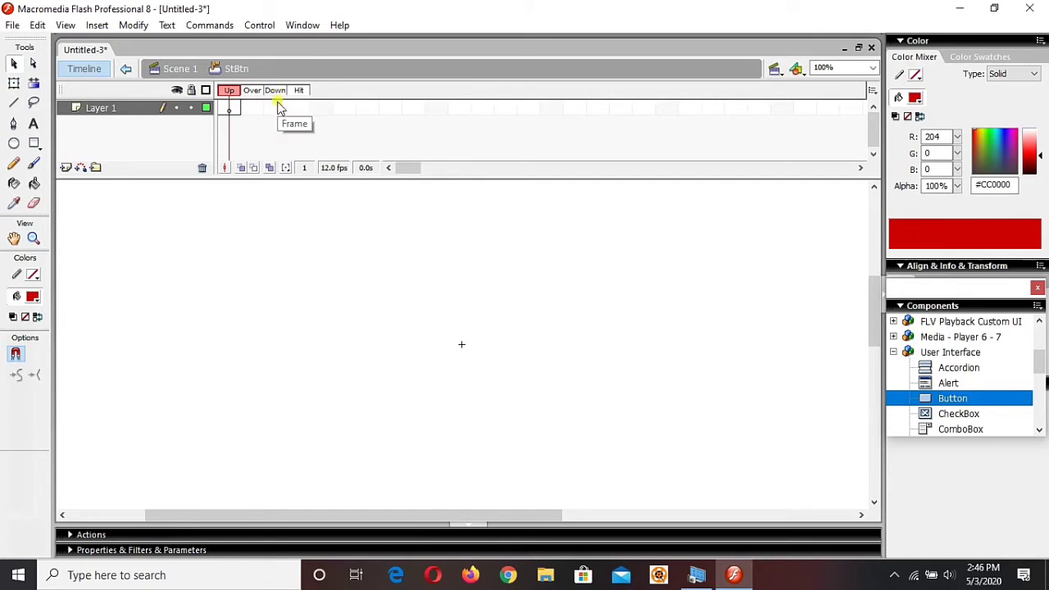
left_click(230, 110)
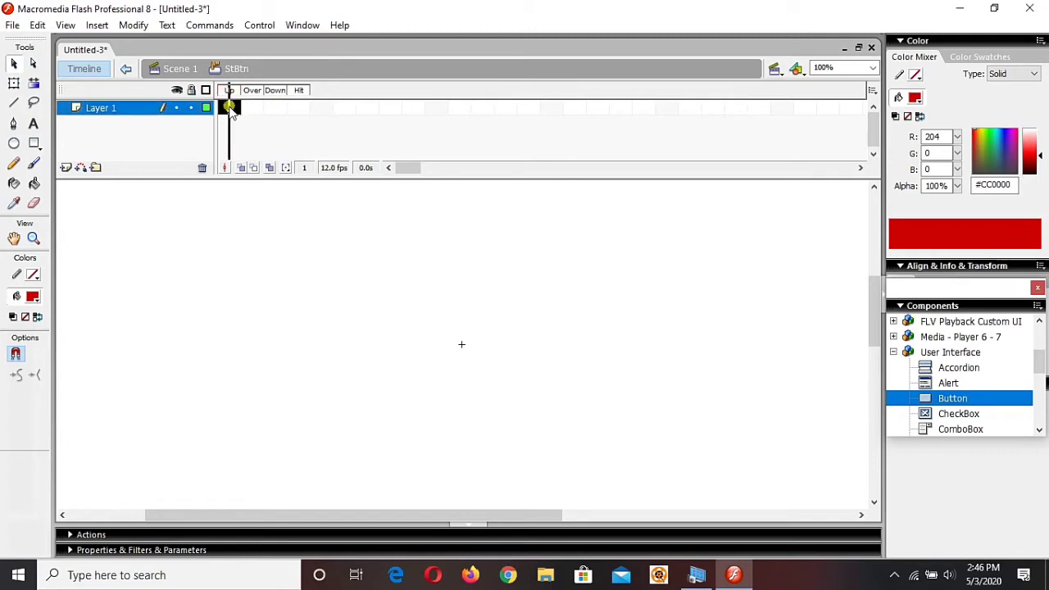
left_click(16, 144)
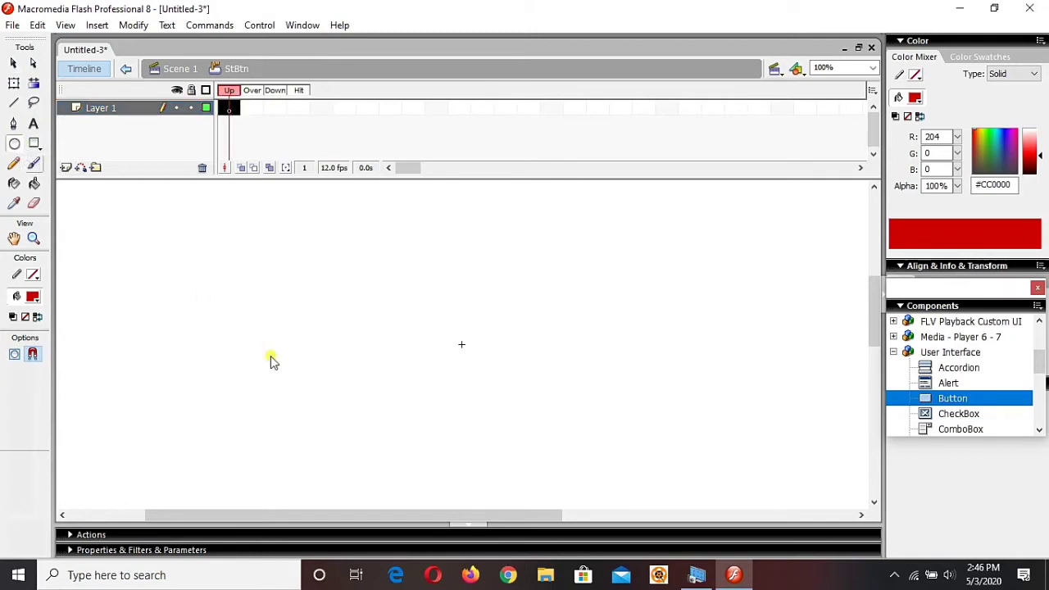
left_click(33, 276)
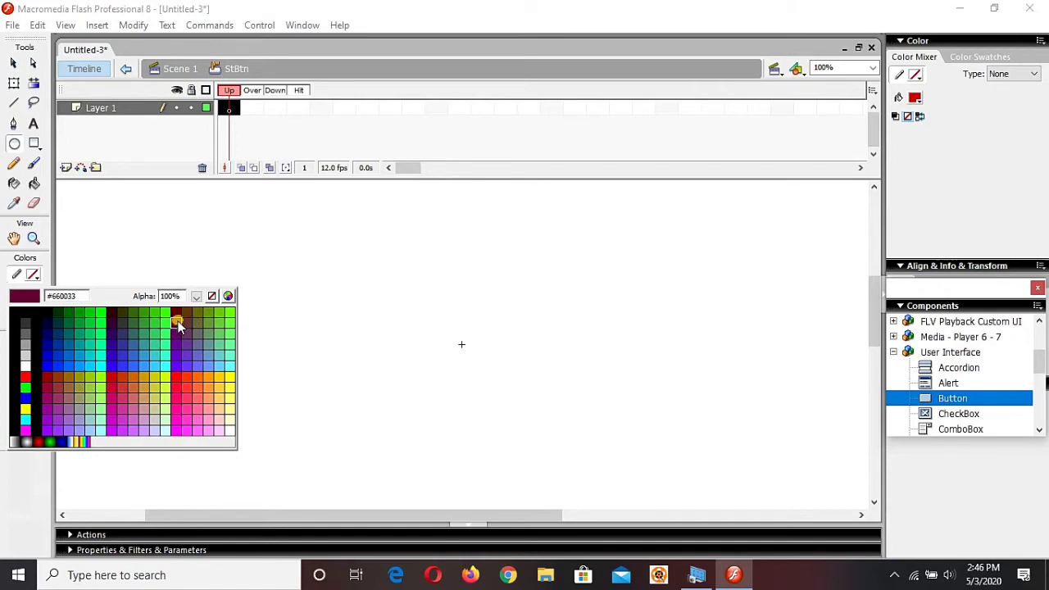
left_click(177, 326)
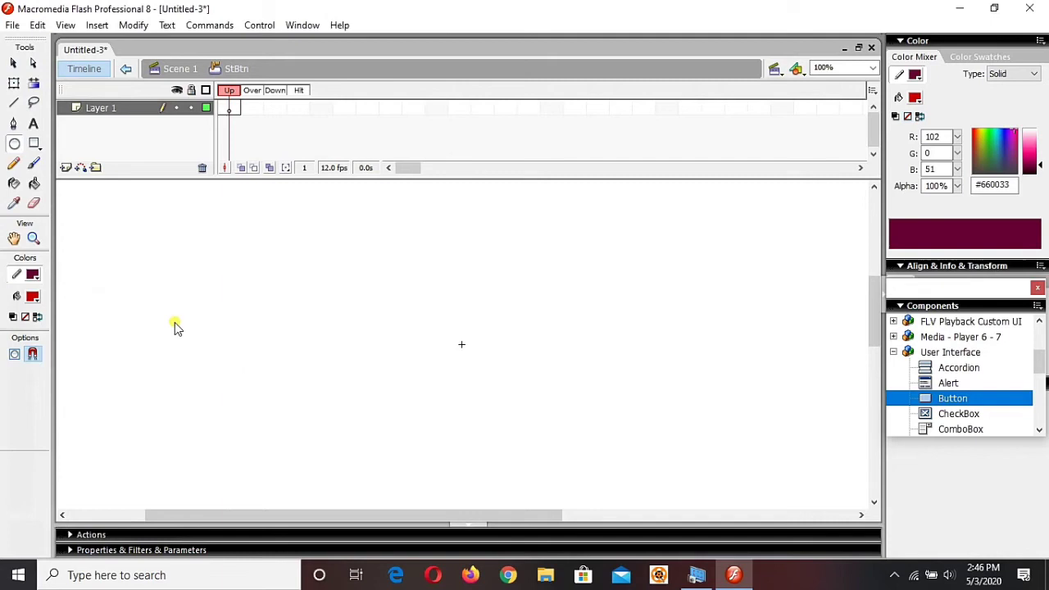
left_click(33, 297)
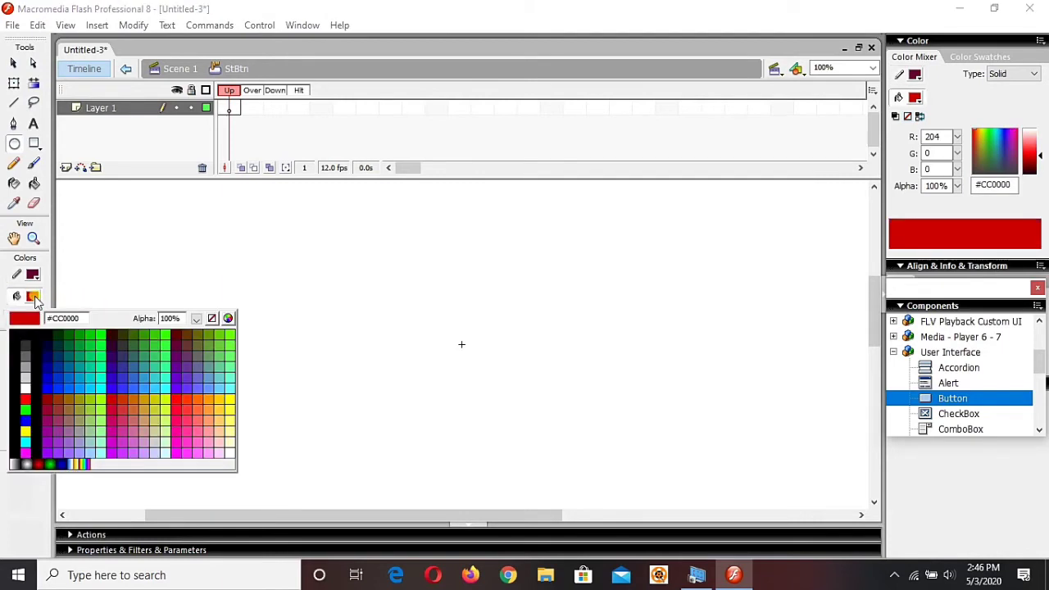
left_click(34, 301)
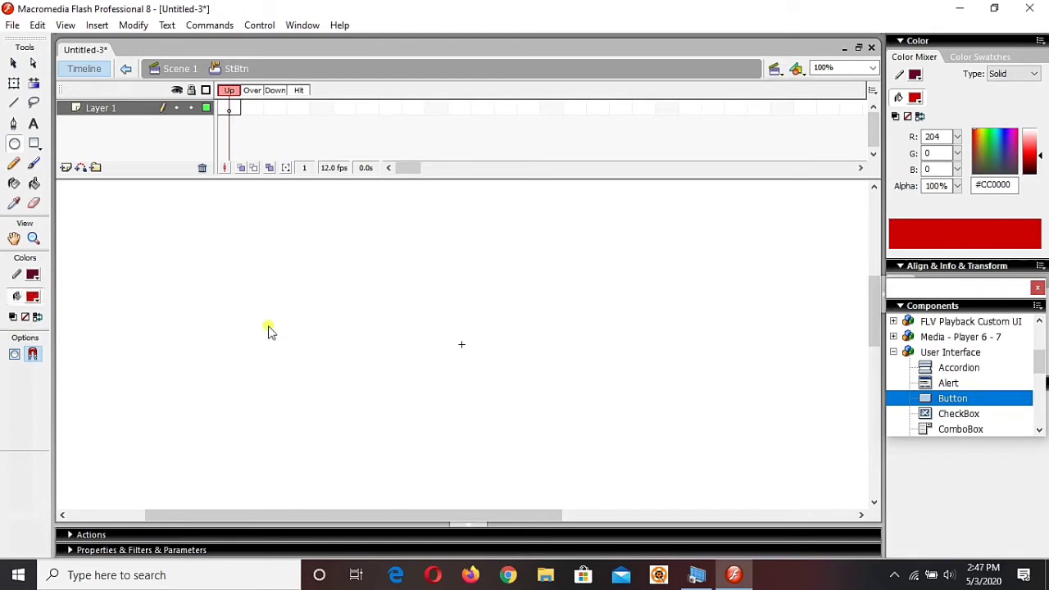
Draw a red oval with a maroon outline near the stage centre
left_click_drag(392, 313, 521, 385)
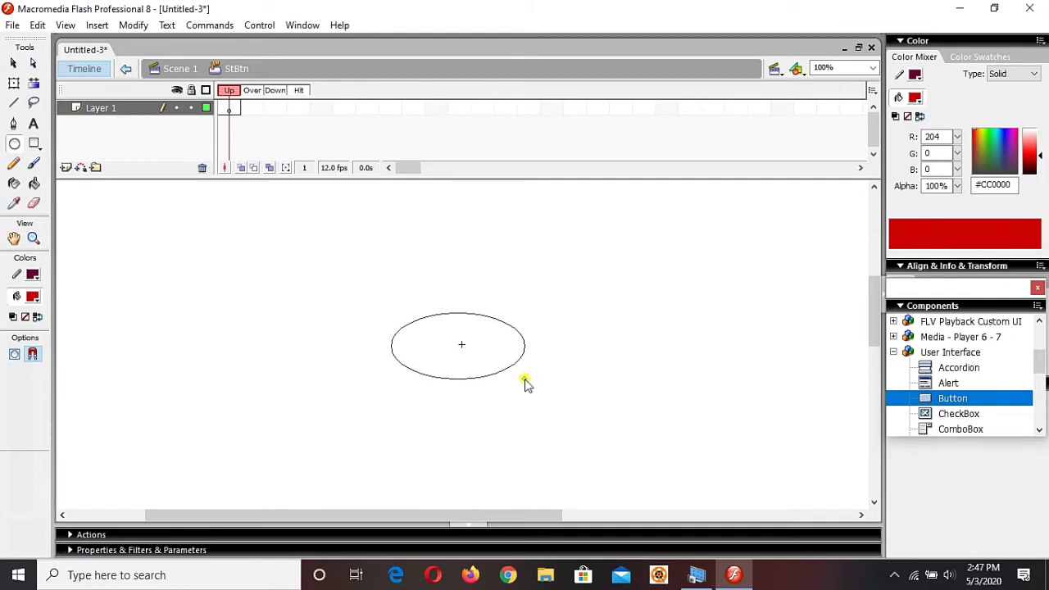
left_click_drag(521, 385, 533, 383)
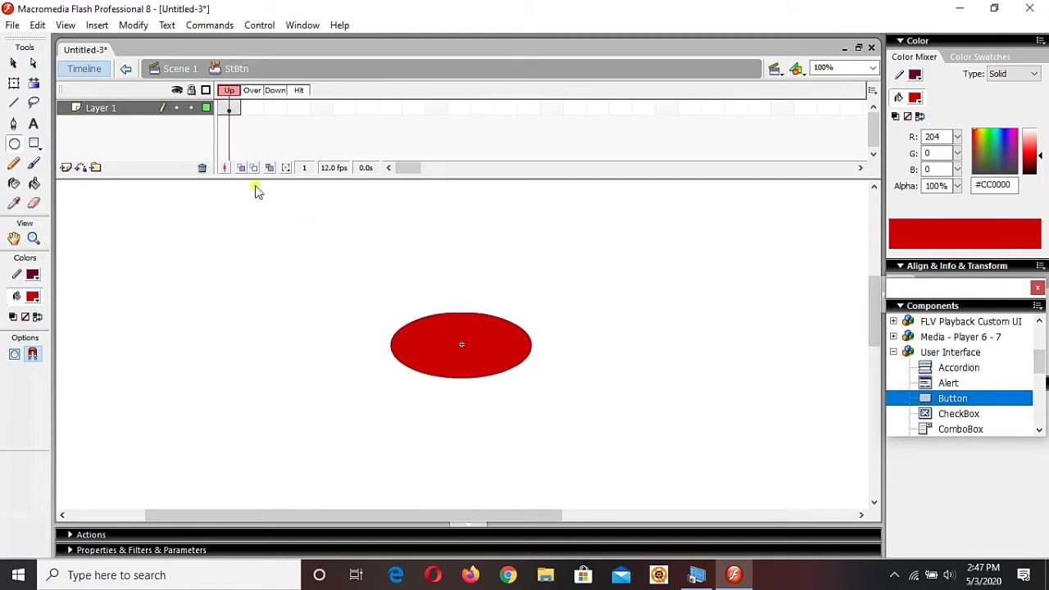
left_click(13, 62)
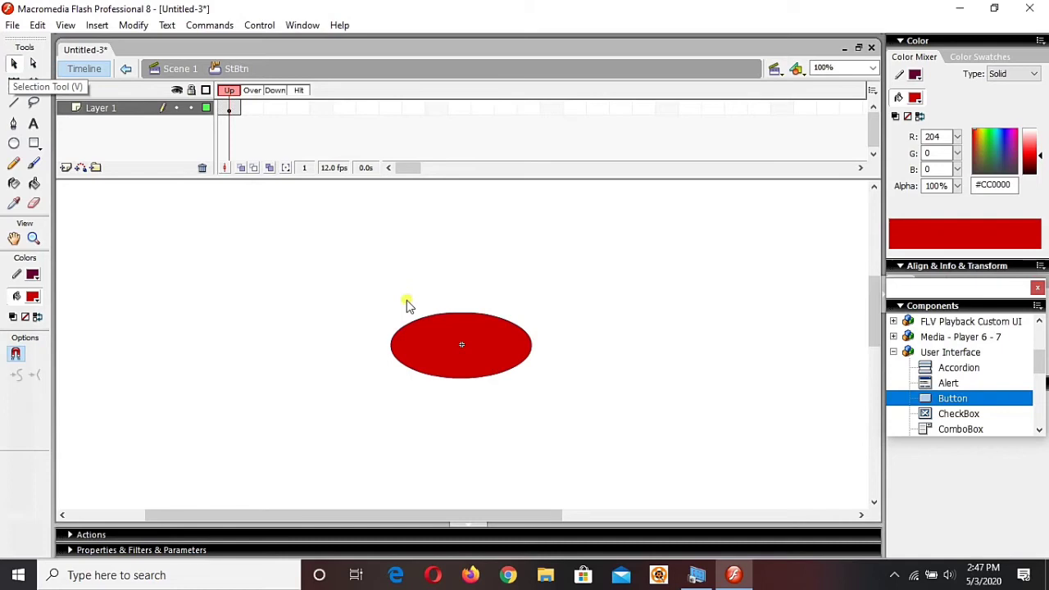
left_click_drag(344, 267, 583, 429)
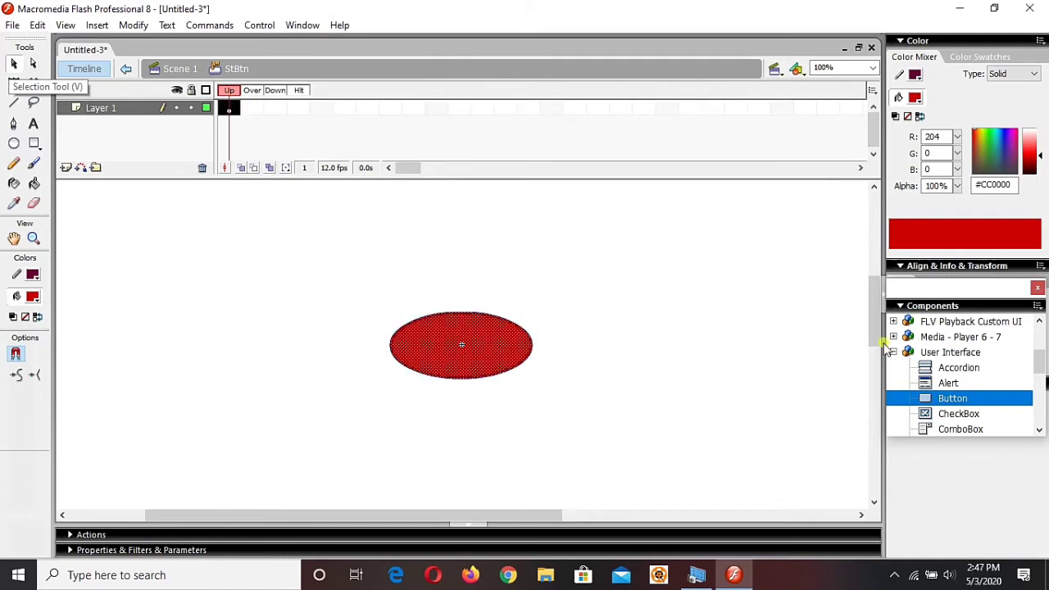
left_click(1022, 268)
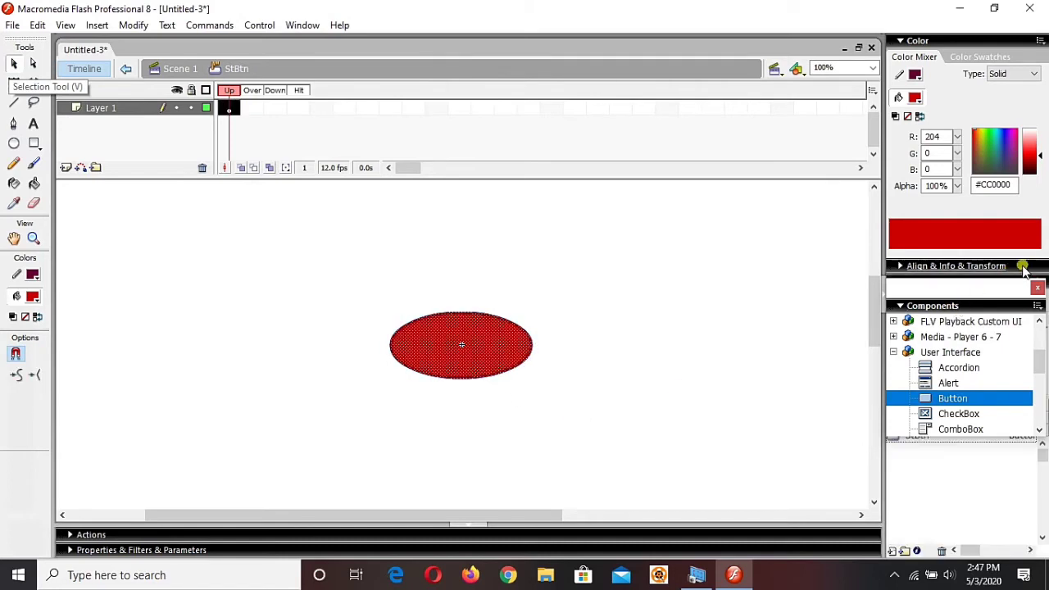
left_click(1014, 308)
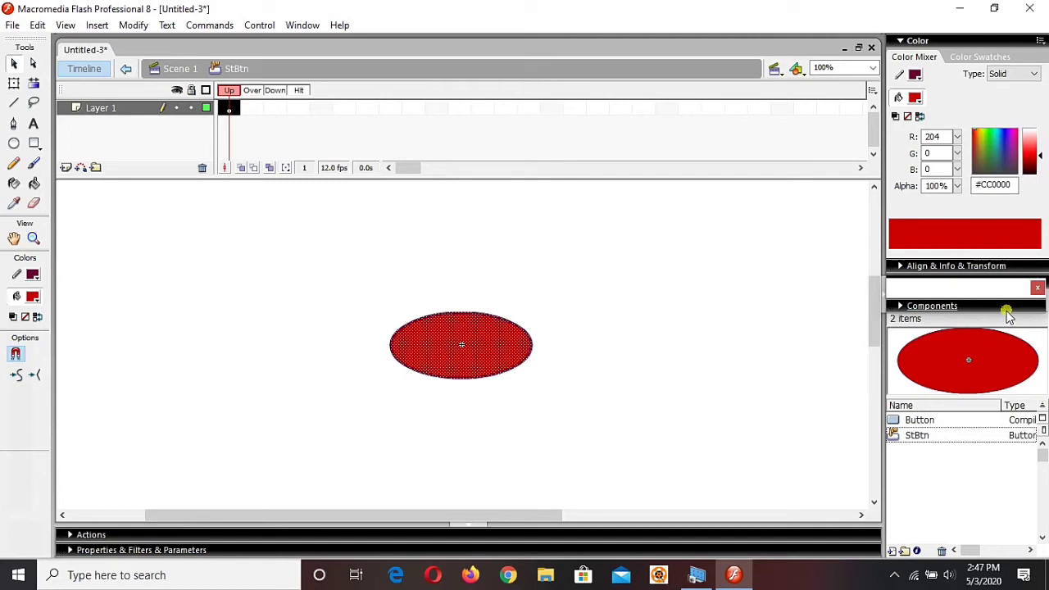
left_click(1024, 267)
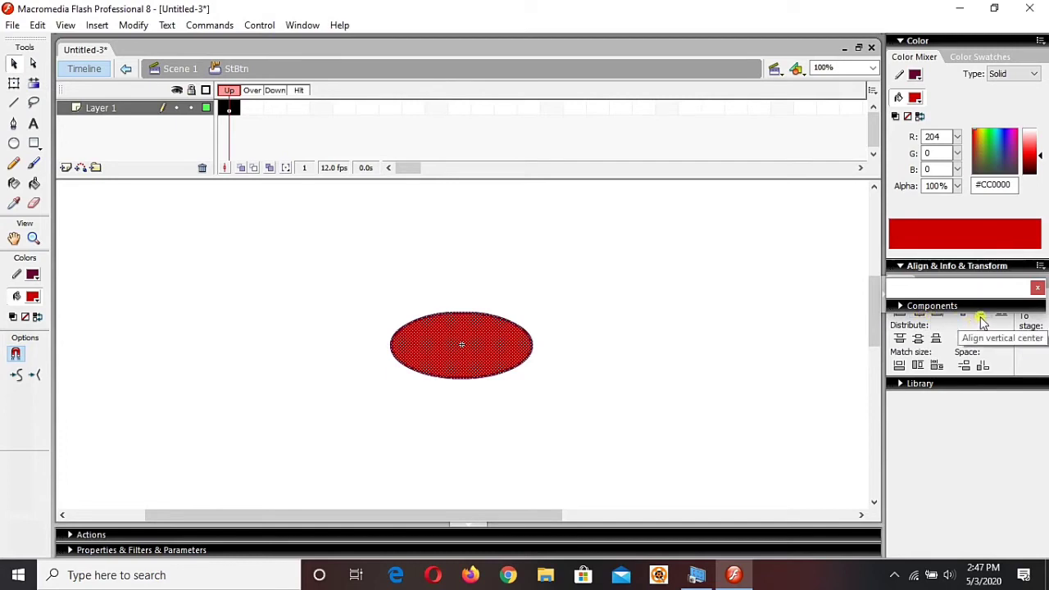
left_click(641, 347)
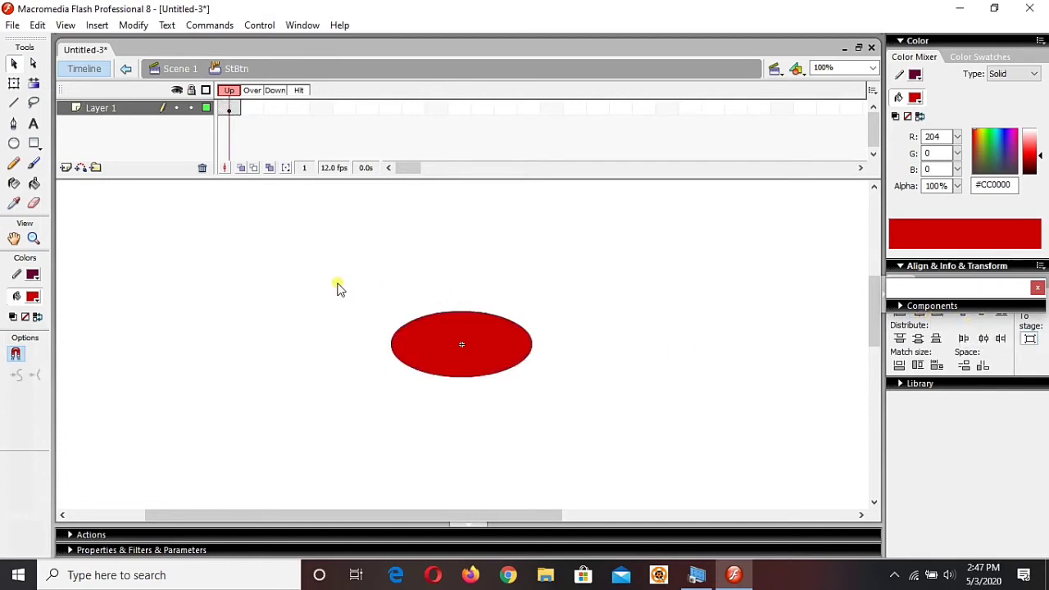
Delete the oval's left half and nudge the remaining half-oval slightly left
left_click_drag(336, 283, 461, 413)
key("Delete")
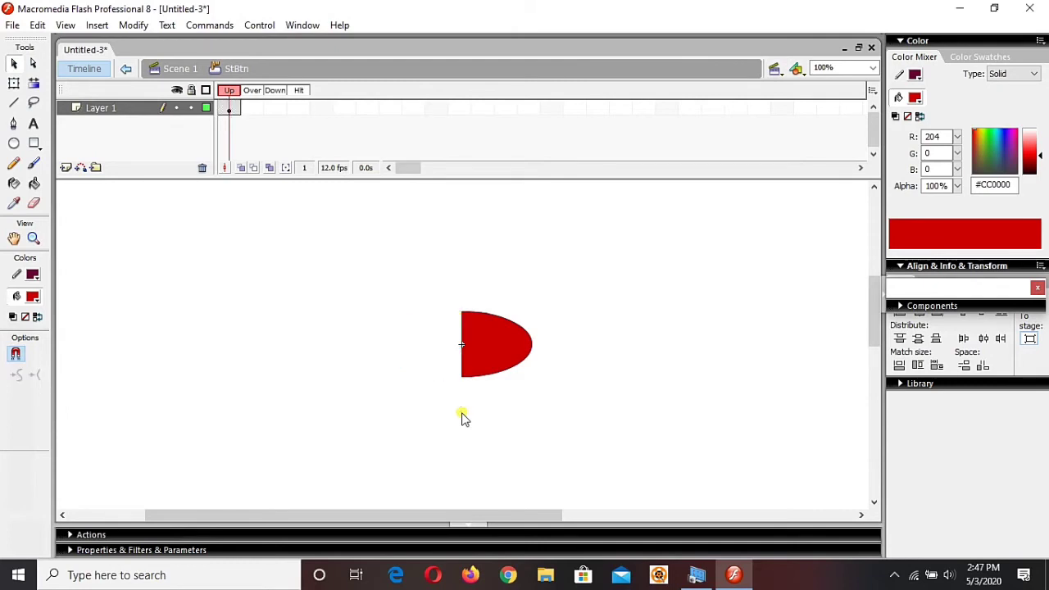
left_click_drag(415, 263, 601, 478)
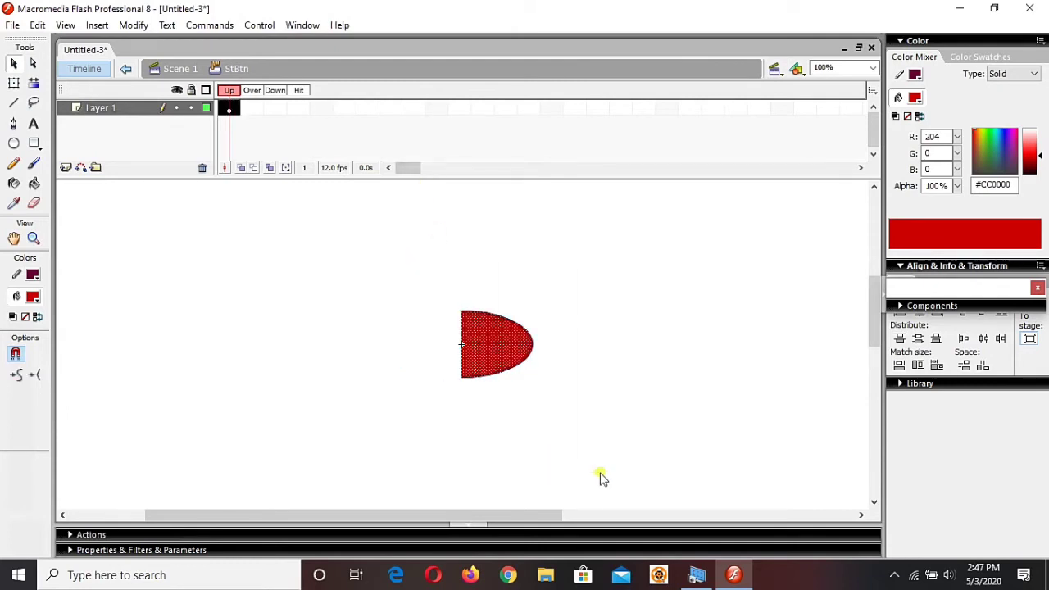
key("shift+Left")
key("shift+Left")
key("shift+Left")
key("shift+Left")
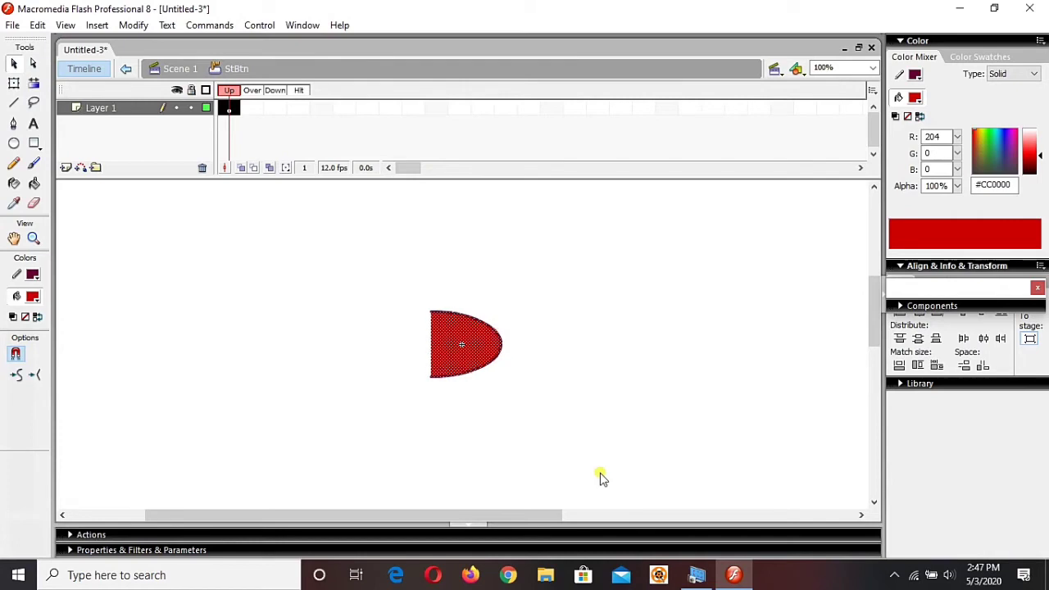
left_click(615, 398)
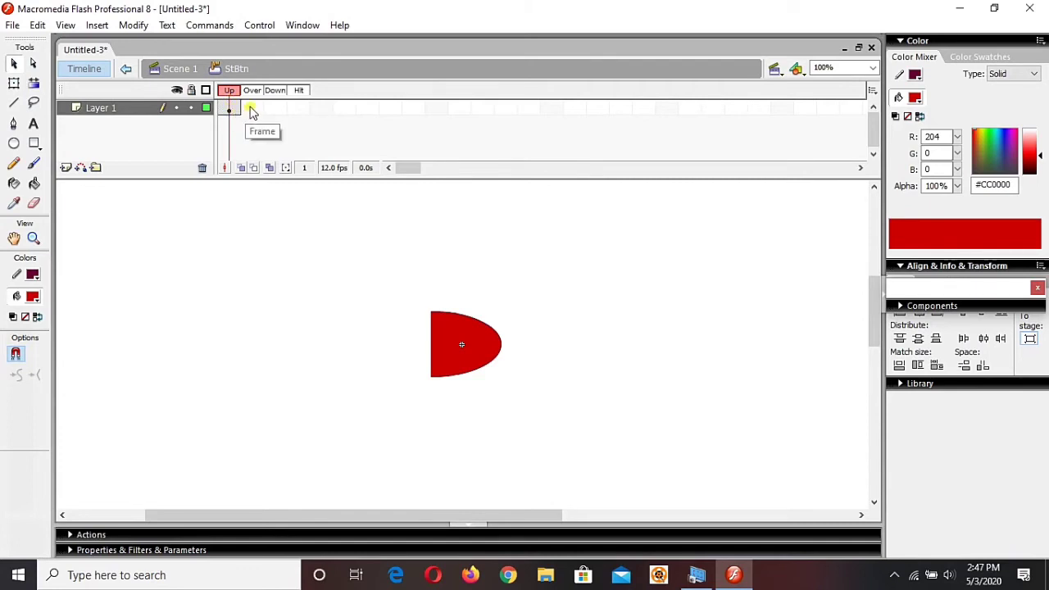
Add an Over keyframe and fill its half-oval dark crimson #990033
left_click(250, 110)
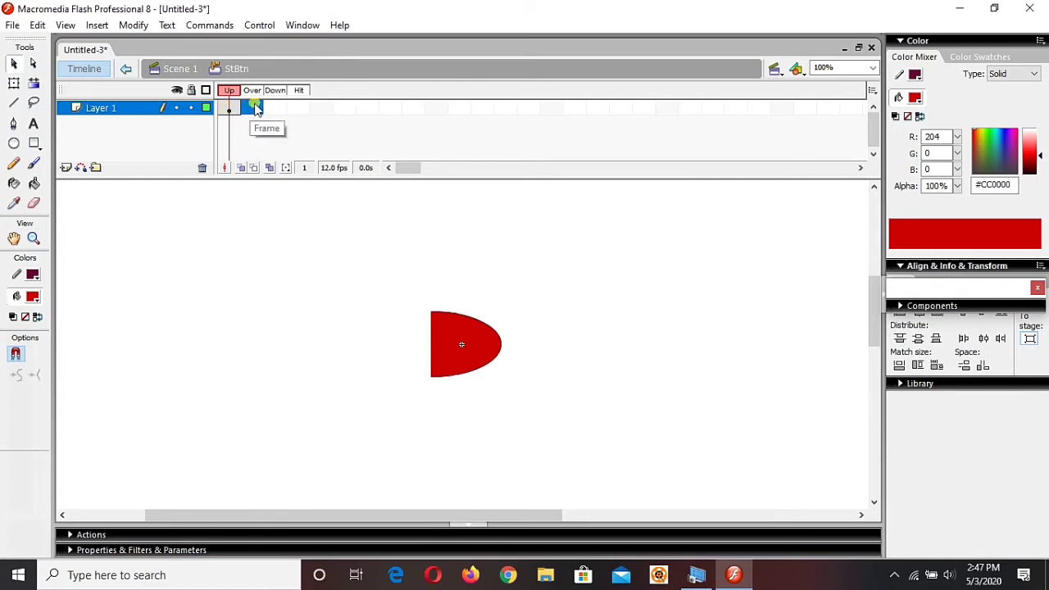
left_click(256, 109)
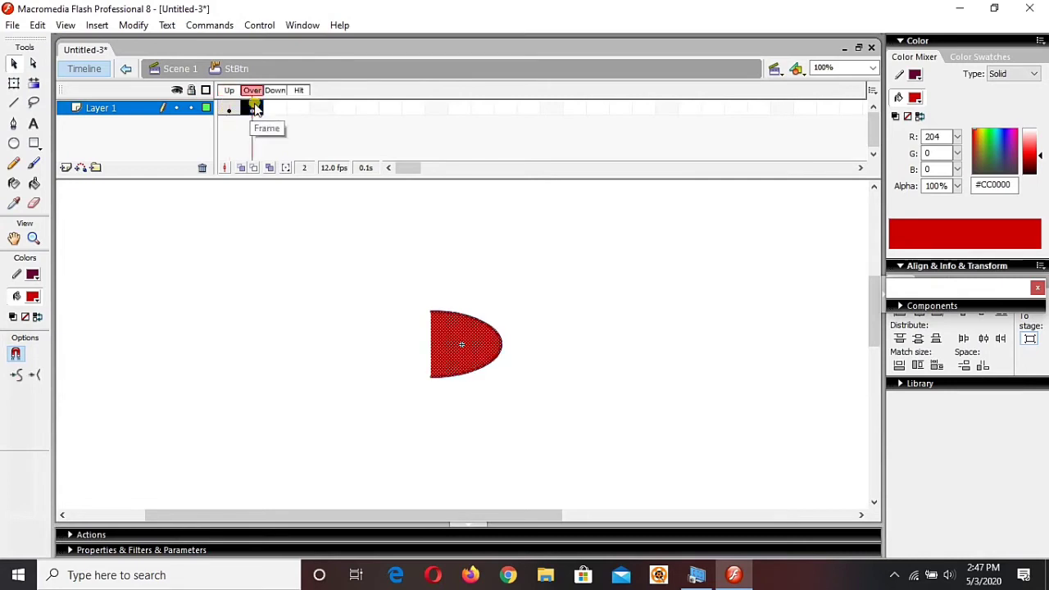
left_click(392, 328)
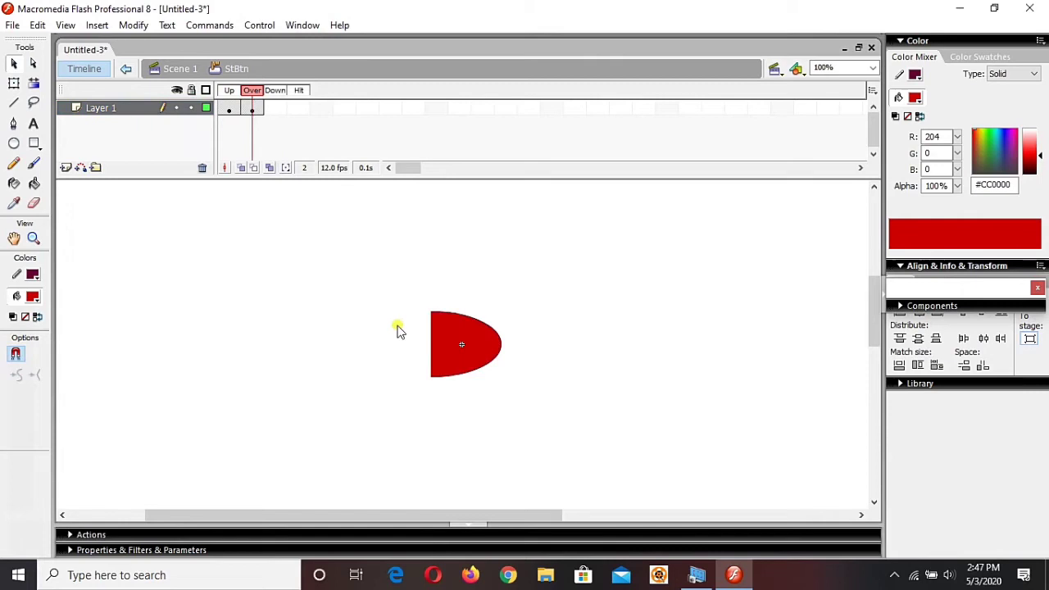
left_click(434, 344)
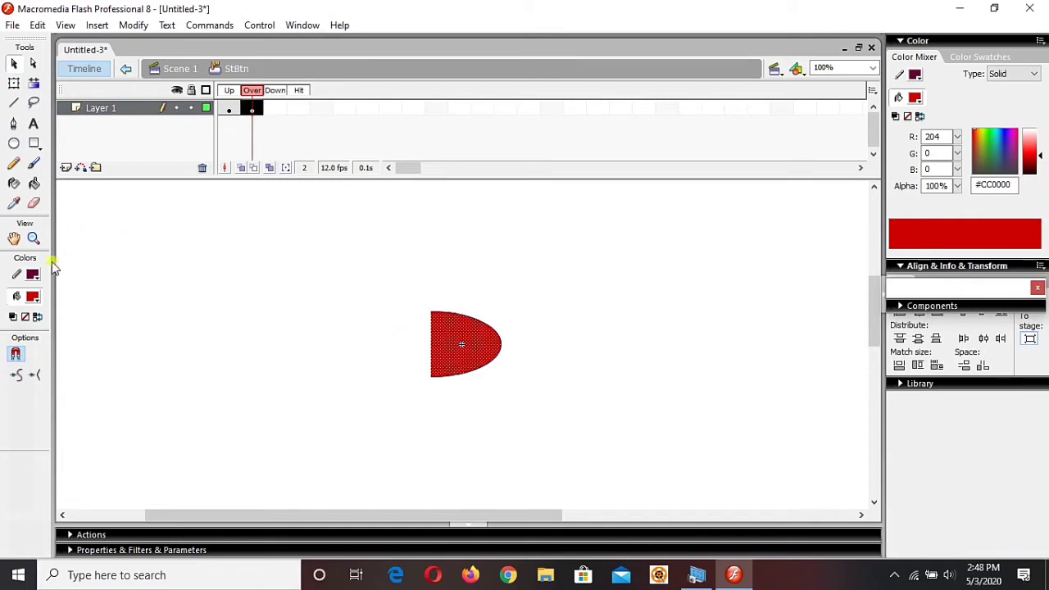
left_click(35, 297)
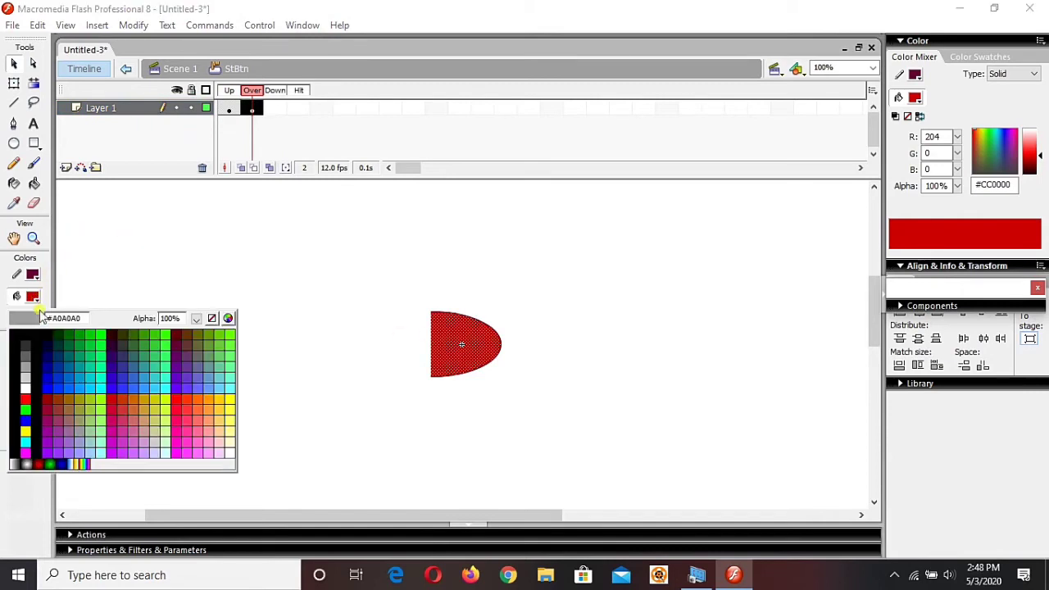
left_click(47, 409)
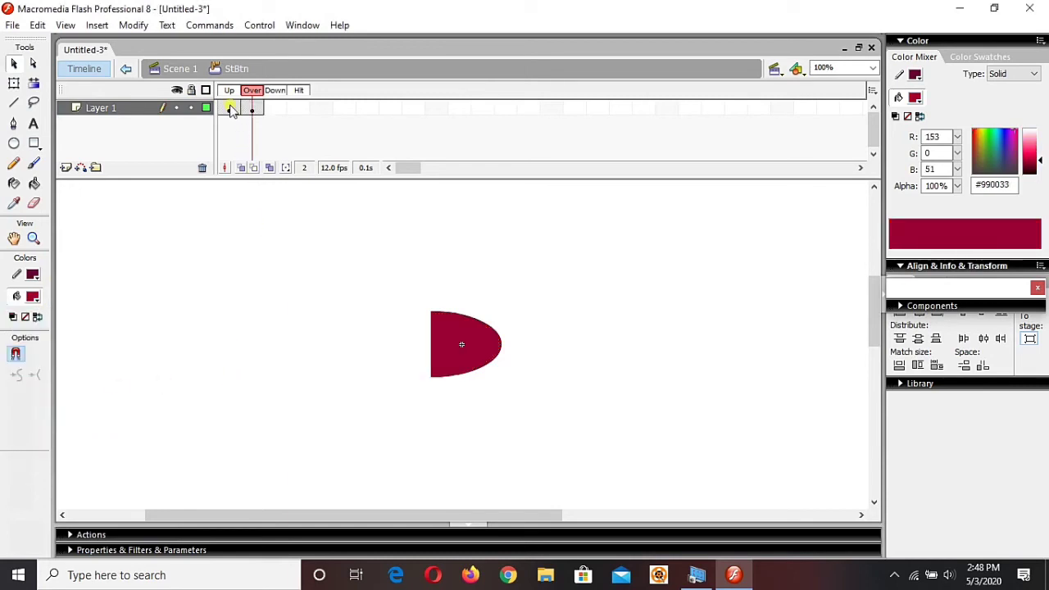
Compare the red Up state with the crimson Over state, then select the Down frame
left_click(231, 111)
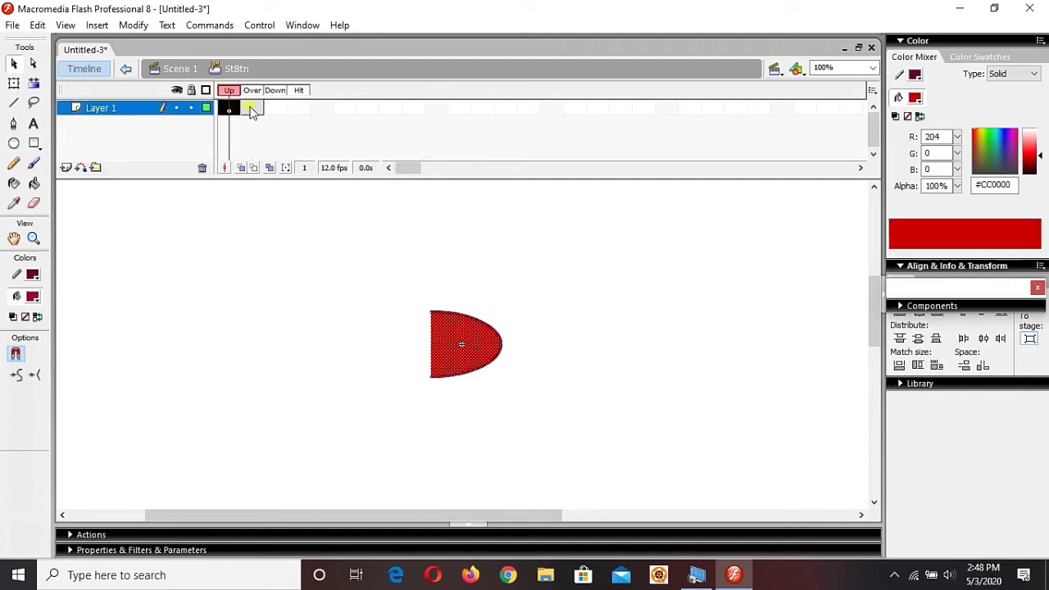
left_click(252, 110)
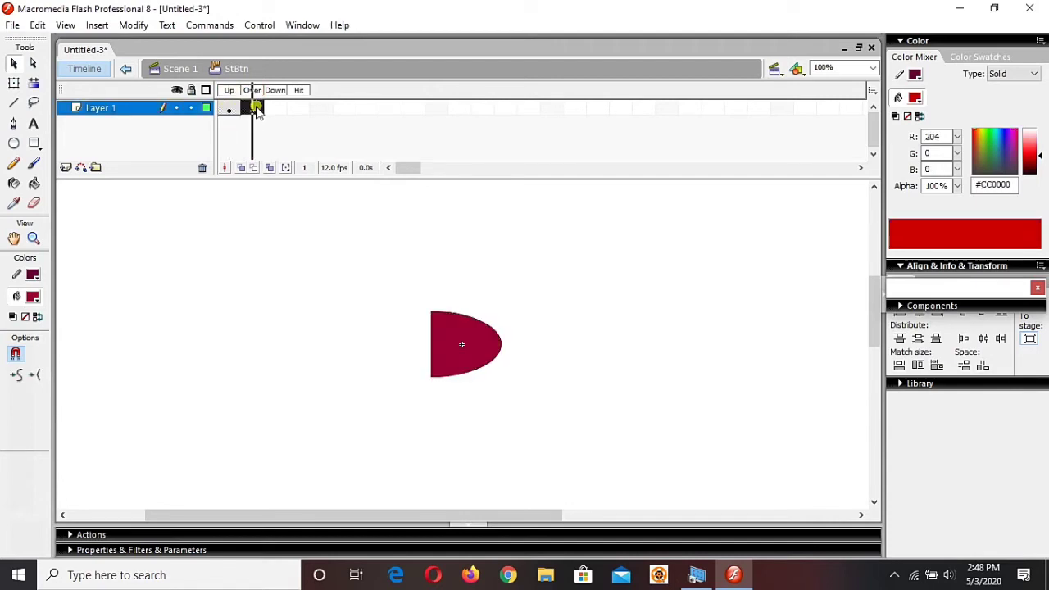
left_click(319, 380)
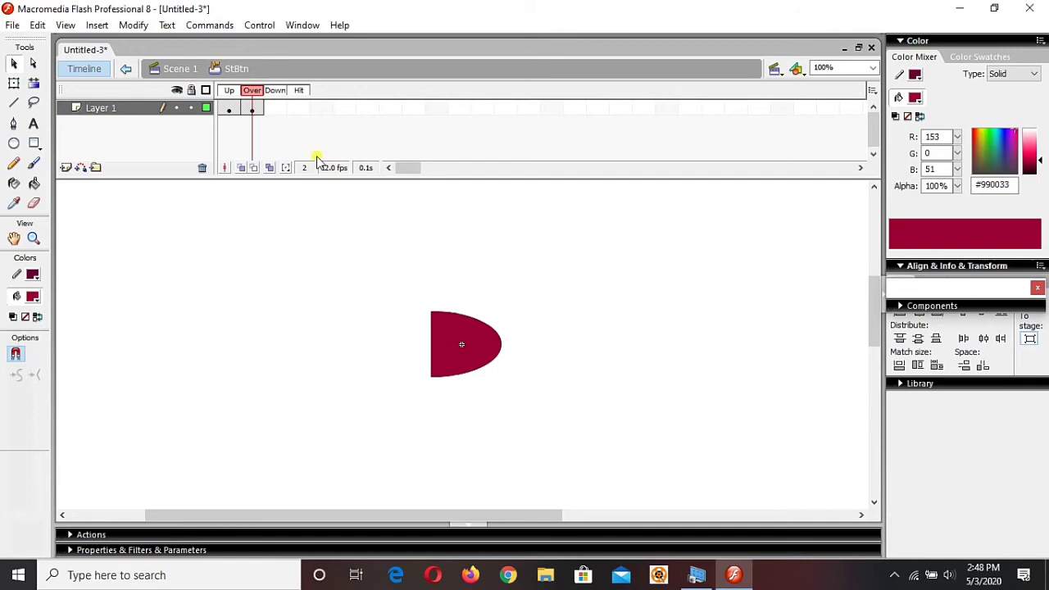
left_click(276, 110)
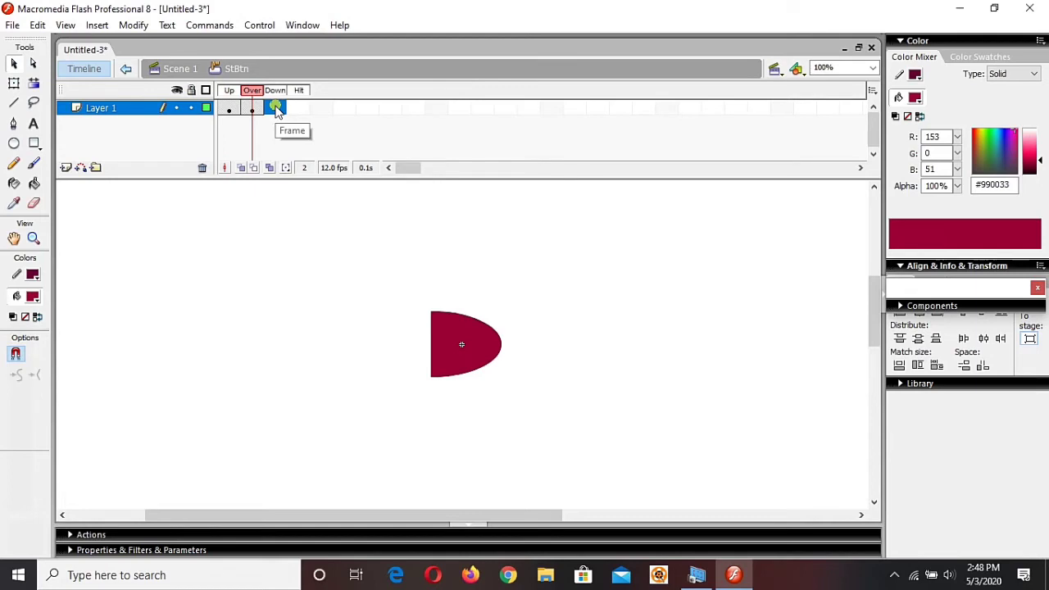
Add a Down keyframe and fill its half-oval dark green
left_click(276, 109)
left_click(345, 342)
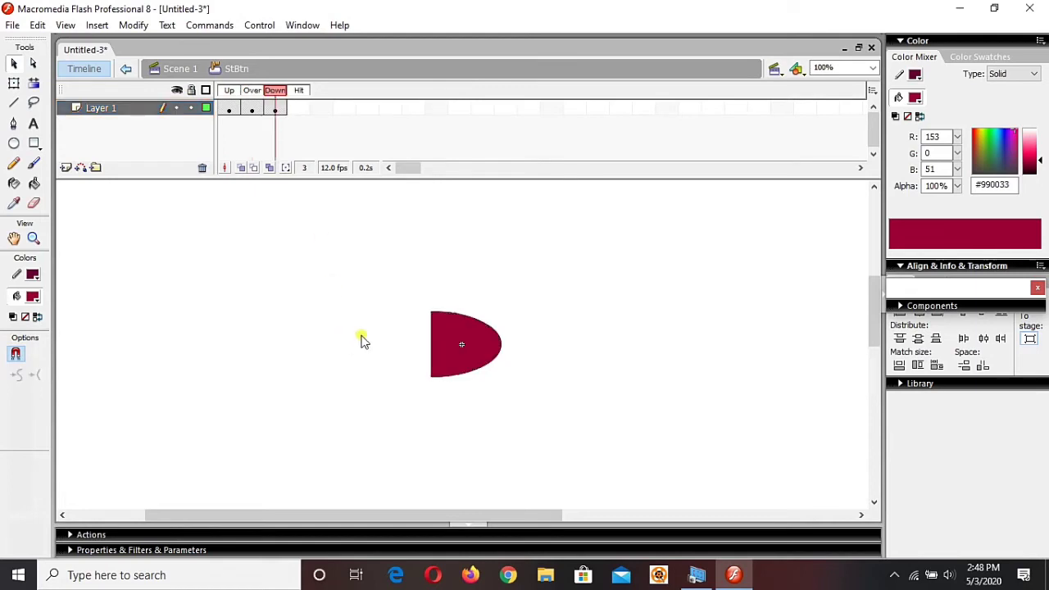
left_click(435, 336)
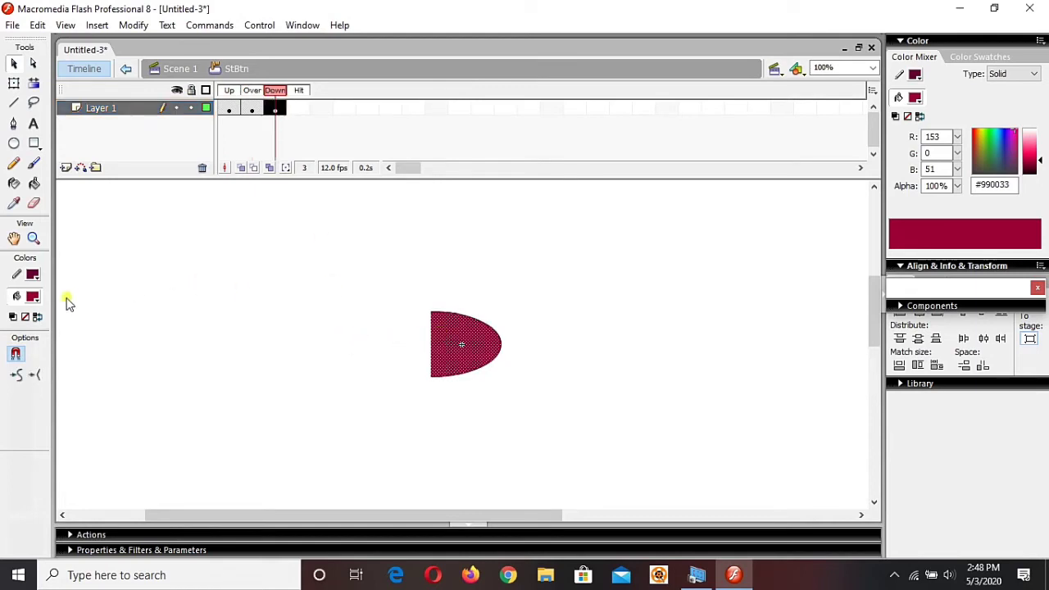
left_click(37, 298)
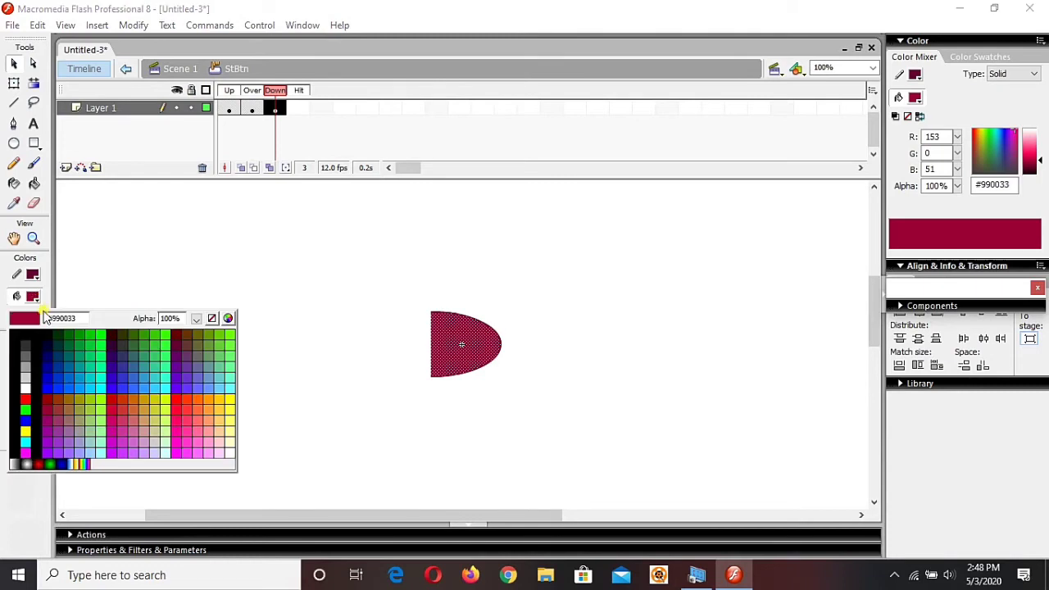
left_click(60, 335)
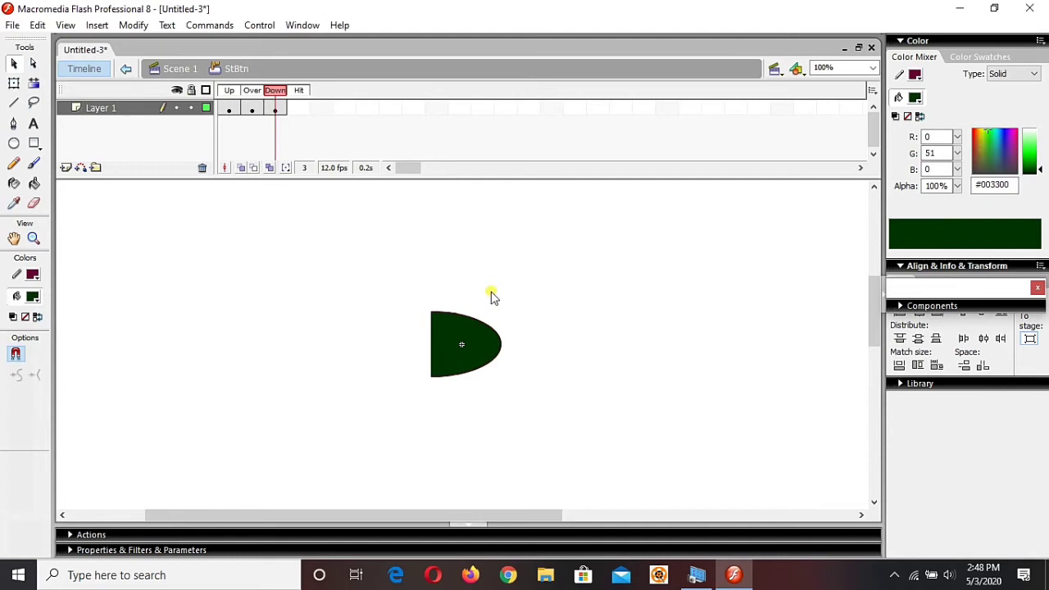
Colour the Down half-oval's outline dark red #990000
double_click(465, 317)
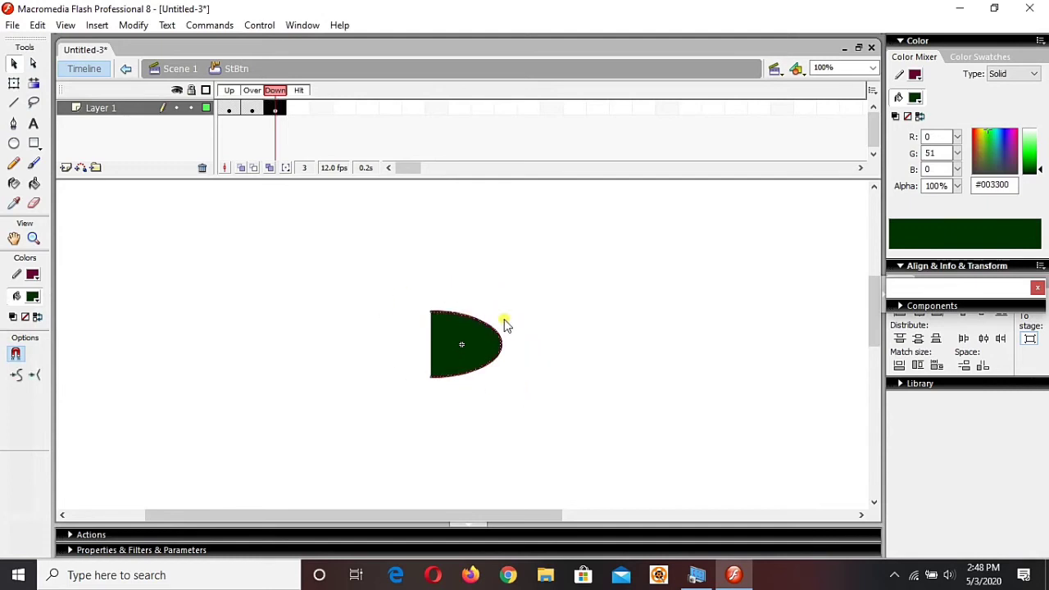
left_click(33, 275)
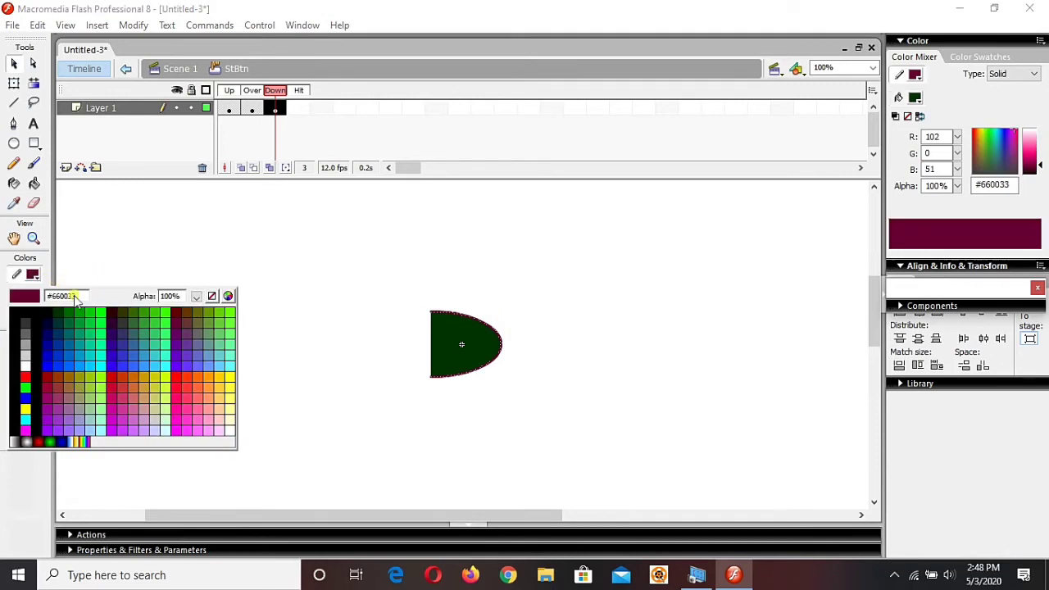
left_click(49, 377)
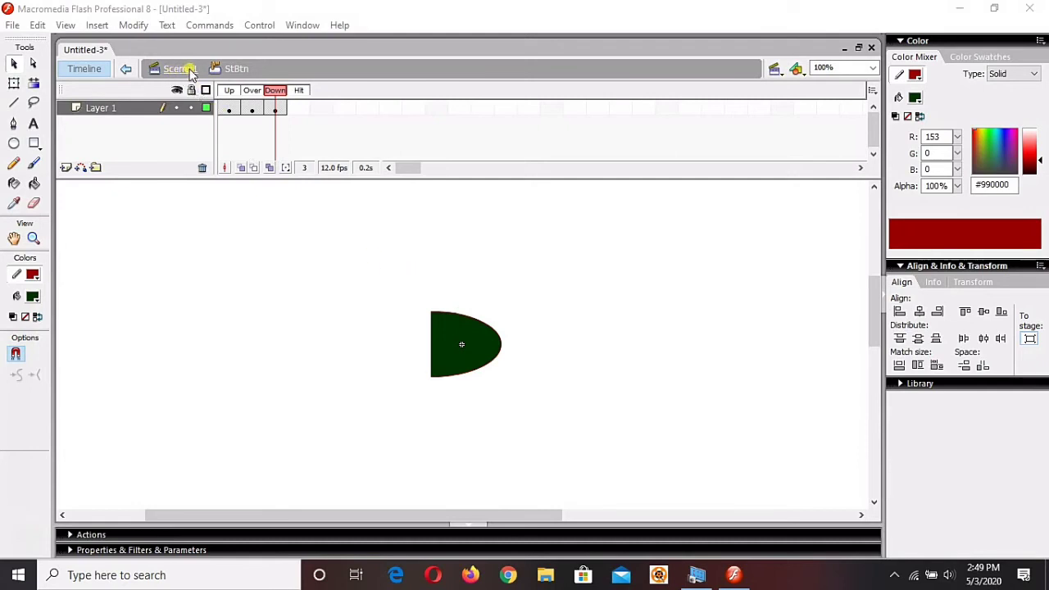
Return to Scene 1 and delete the Button component from the library, keeping StBtn
left_click(190, 70)
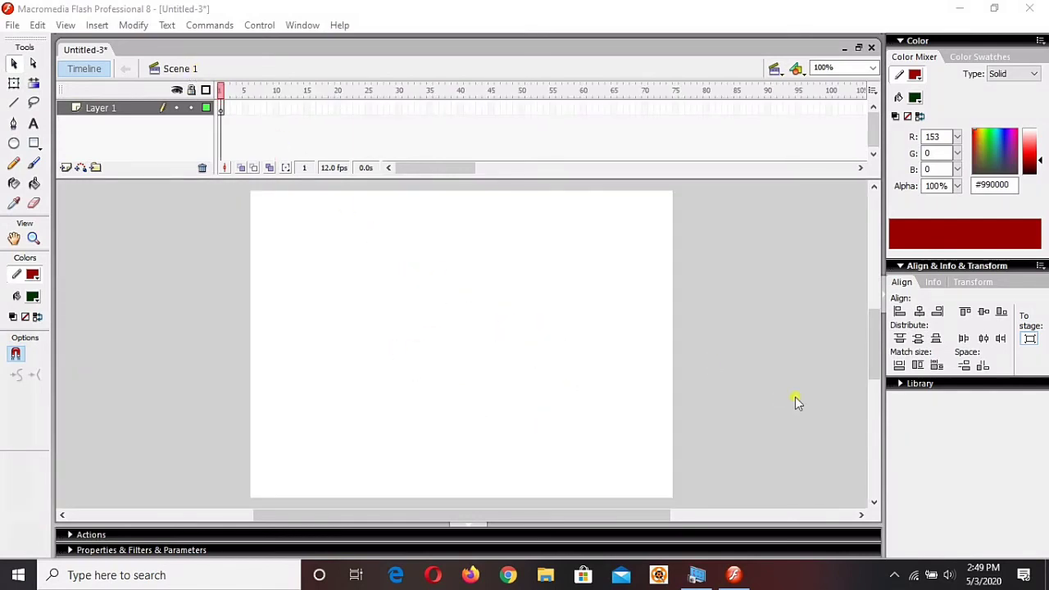
left_click(960, 385)
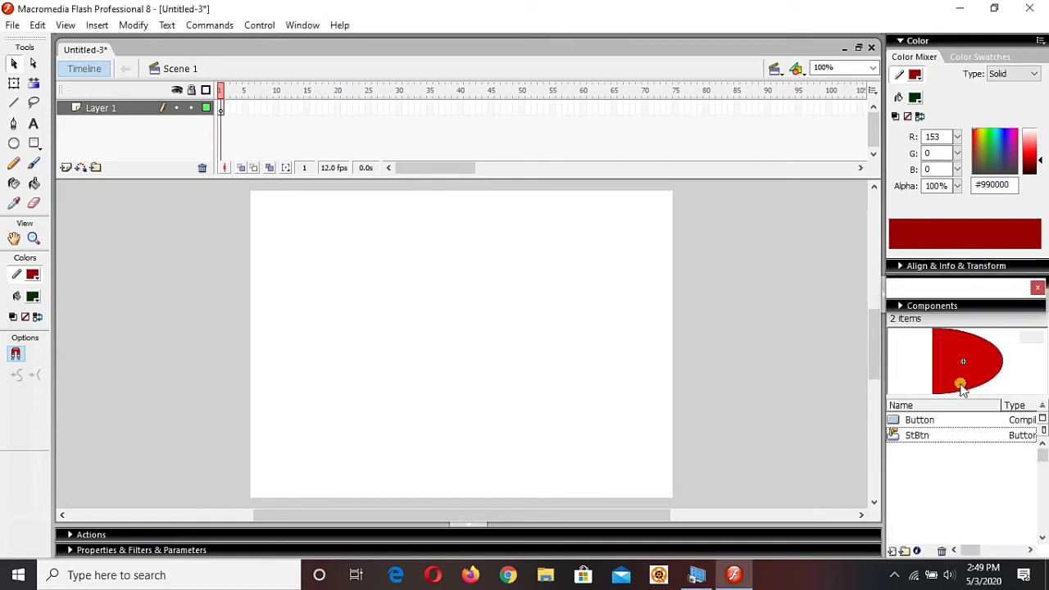
left_click(929, 438)
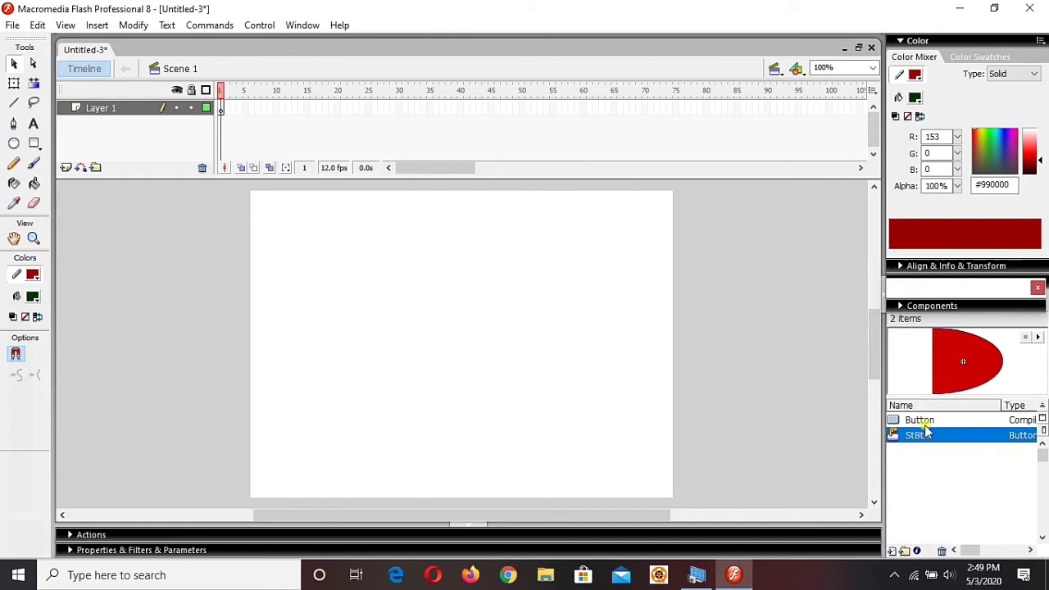
left_click(929, 421)
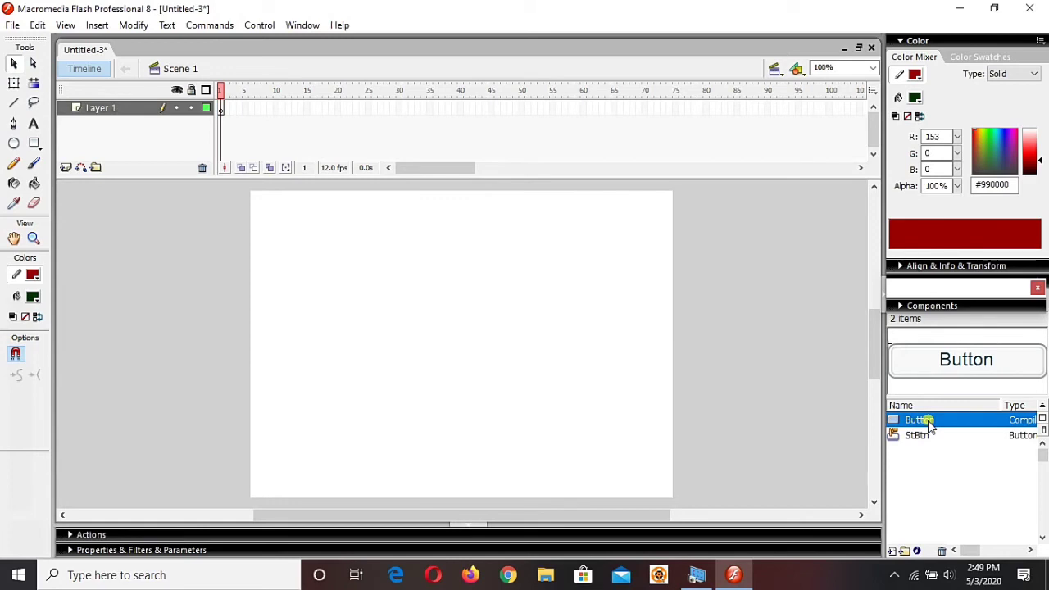
key("Delete")
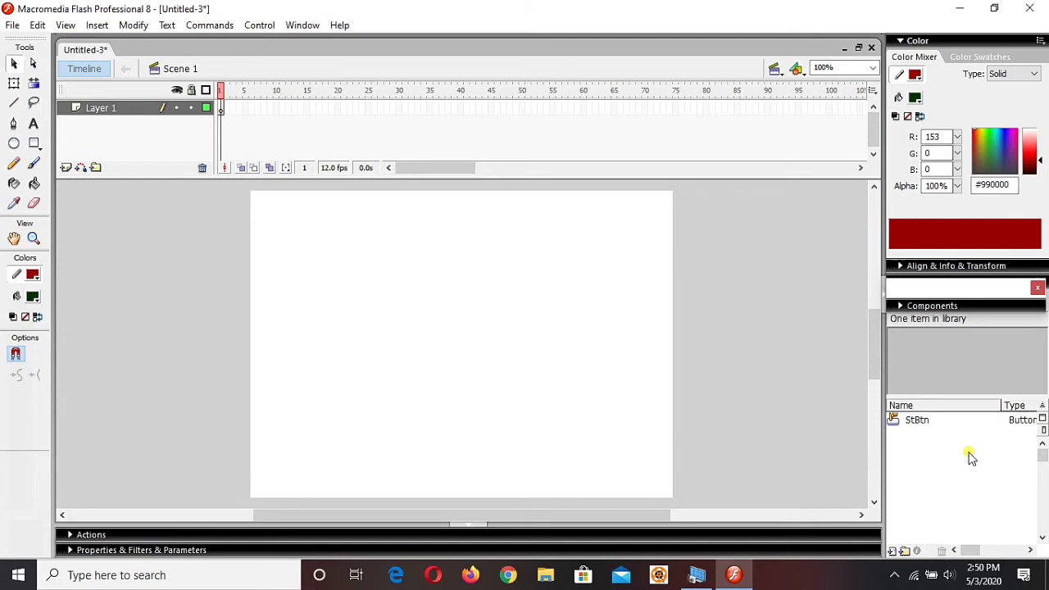
Place a StBtn instance on the stage, shrink it with Free Transform, and move it top-right
left_click_drag(929, 421, 832, 408)
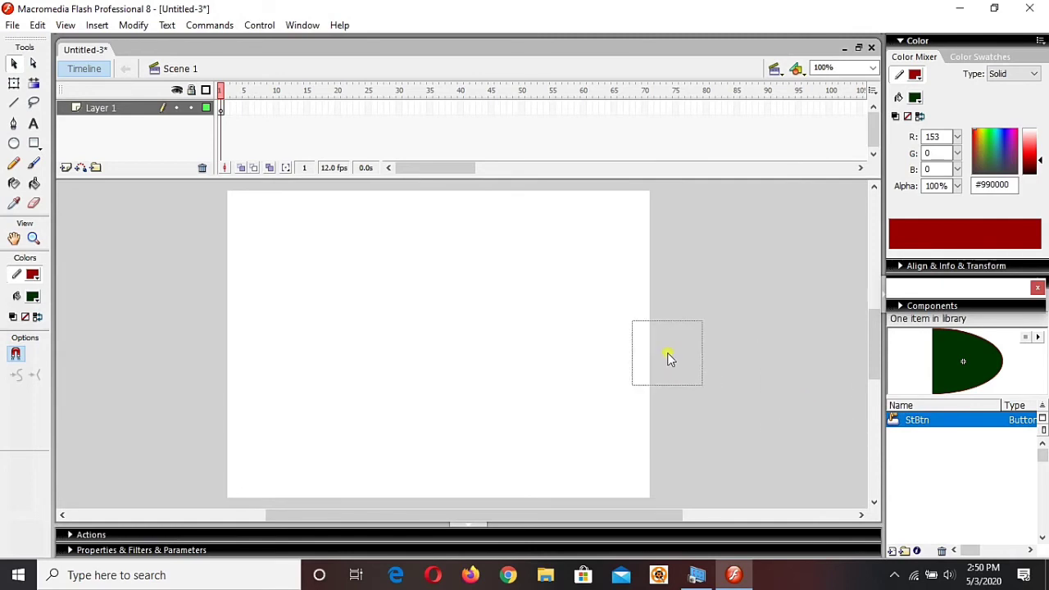
left_click_drag(832, 408, 431, 327)
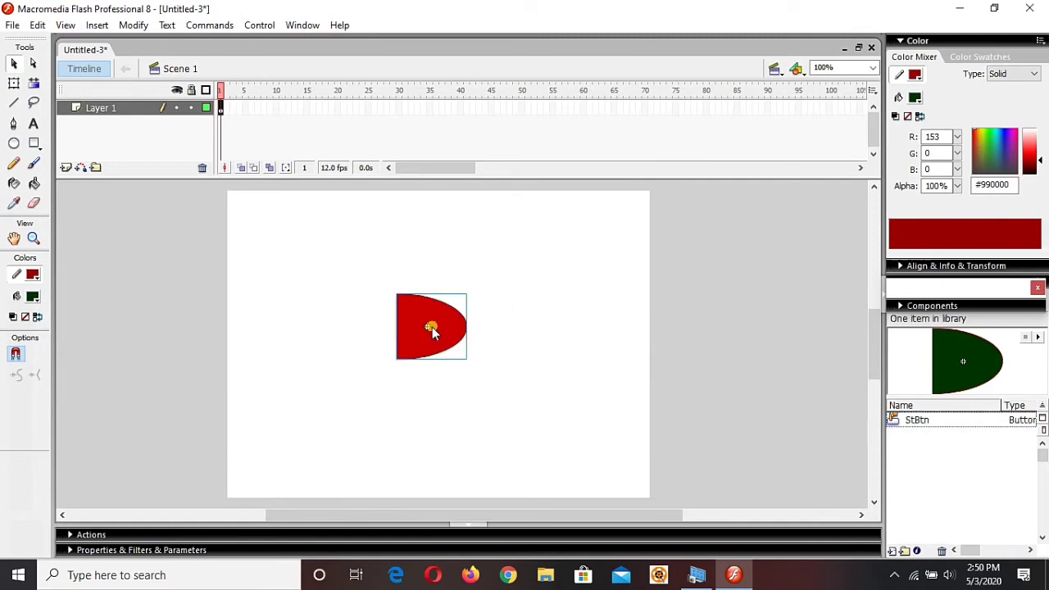
left_click(14, 84)
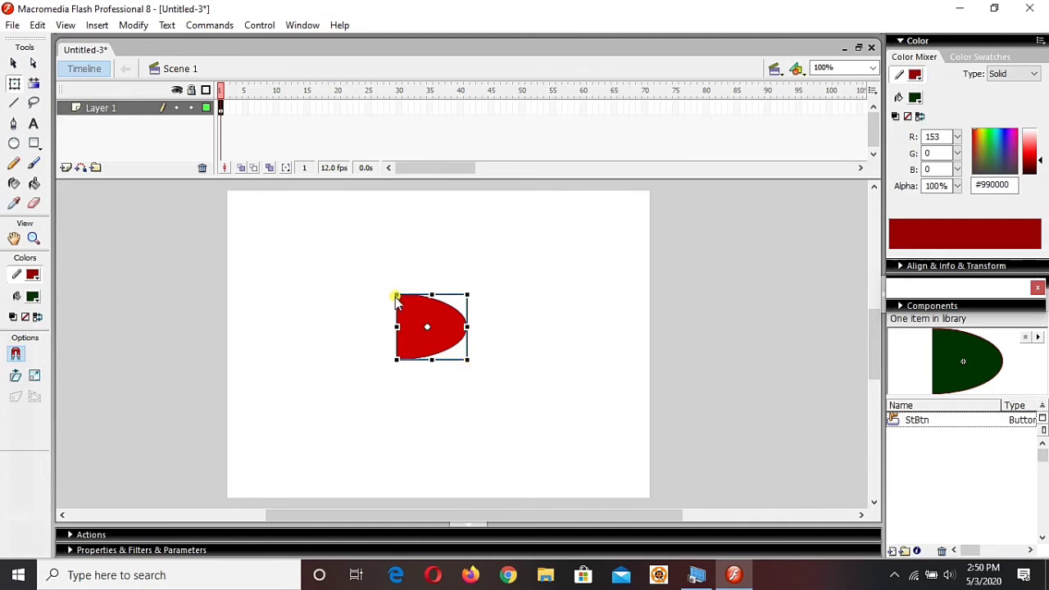
mouse_move(398, 296)
left_mouse_down()
mouse_move(409, 316)
mouse_move(483, 223)
mouse_move(607, 224)
left_mouse_up()
left_click(603, 364)
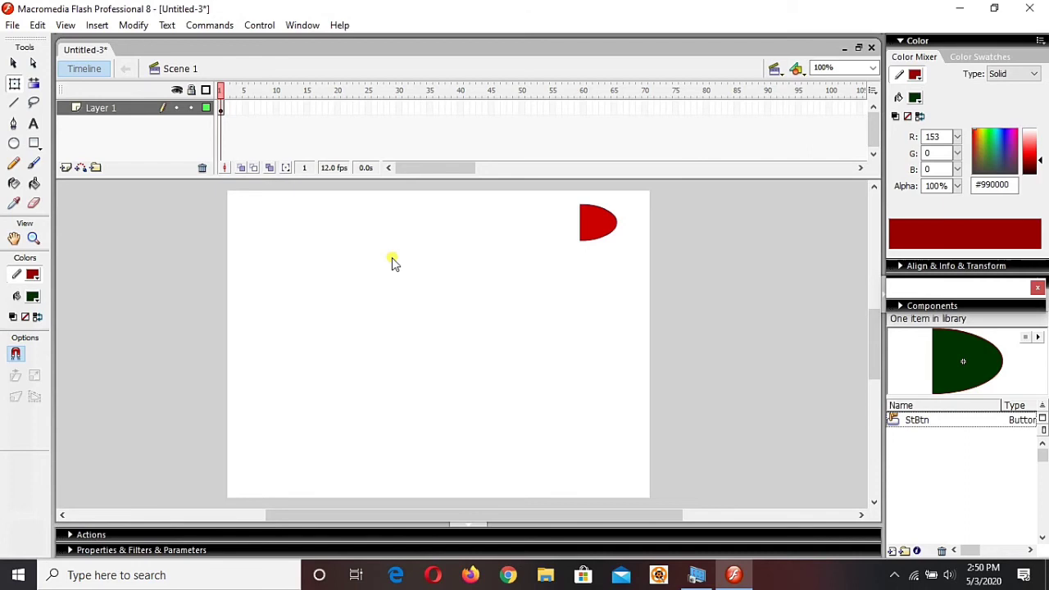
key("ctrl+Return")
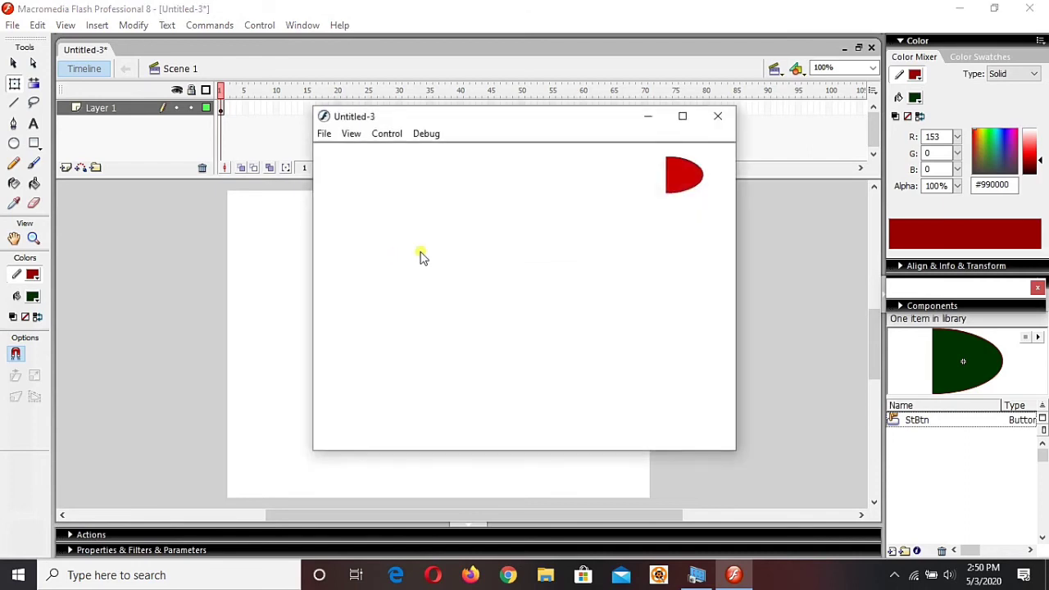
left_click(677, 188)
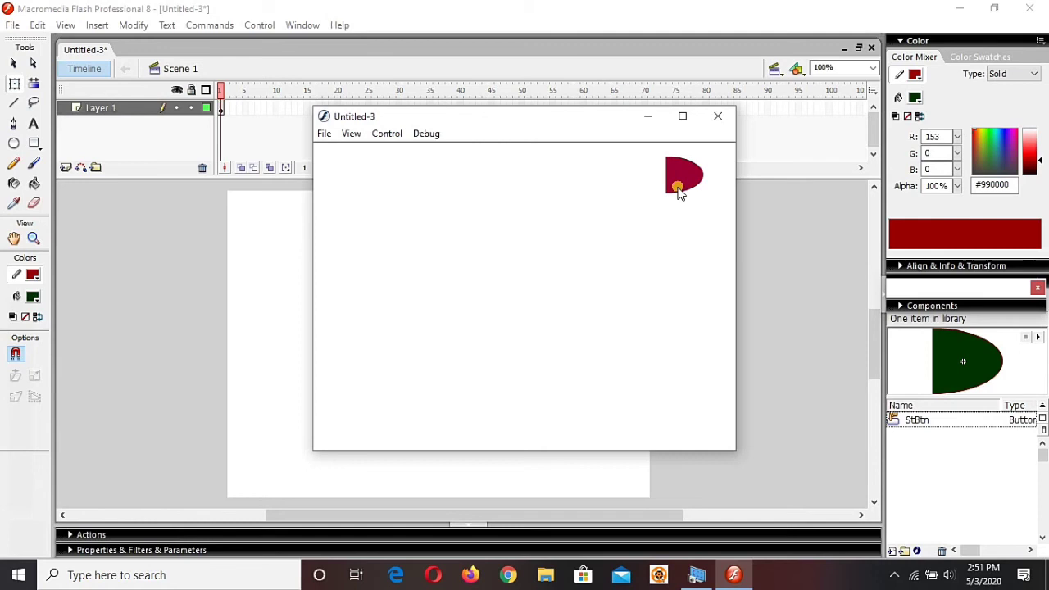
left_click(678, 190)
left_click(678, 191)
left_click(678, 191)
left_click(678, 191)
left_click(718, 115)
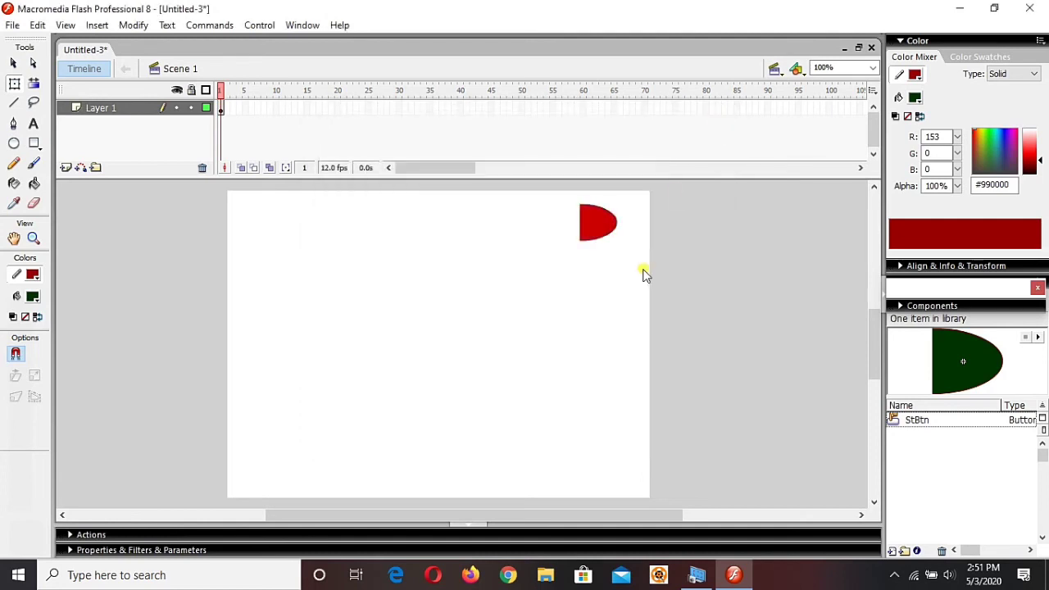
Duplicate the red button and move the mirrored copy to the stage's top left
left_click(598, 223)
mouse_move(598, 222)
left_mouse_down()
mouse_move(460, 344)
mouse_move(436, 351)
left_mouse_up()
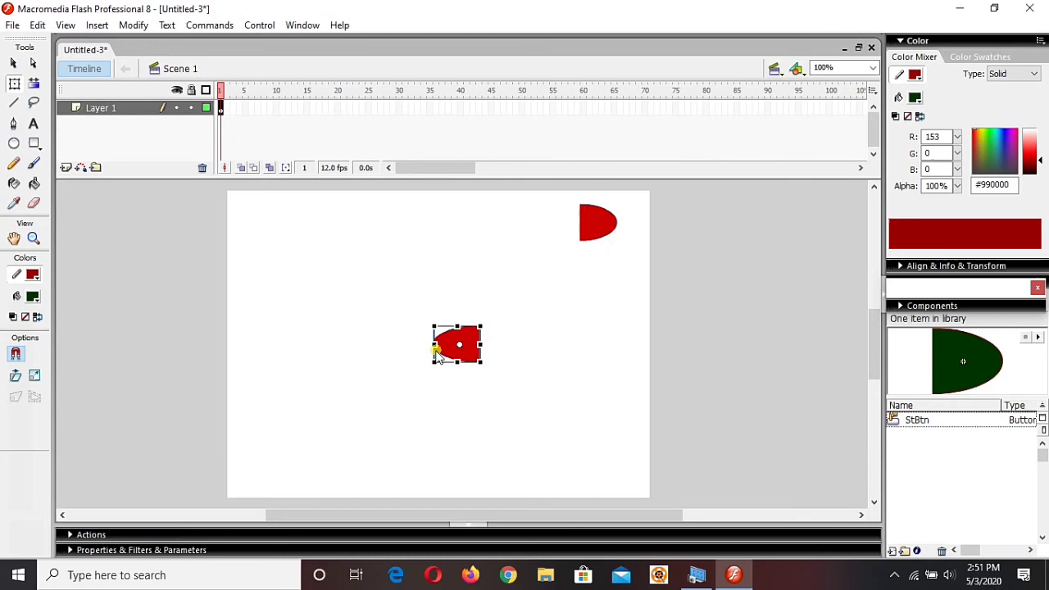
mouse_move(463, 353)
left_mouse_down()
mouse_move(288, 229)
mouse_move(315, 231)
left_mouse_up()
left_click(358, 244)
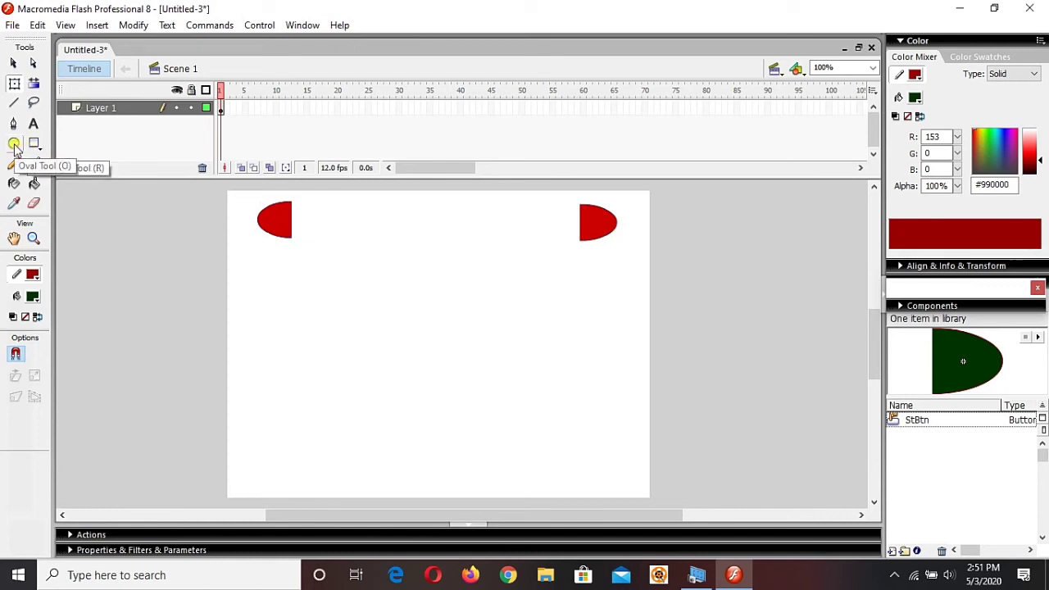
Draw a small dark green rectangle at the stage's top centre, between the red buttons
left_click(35, 144)
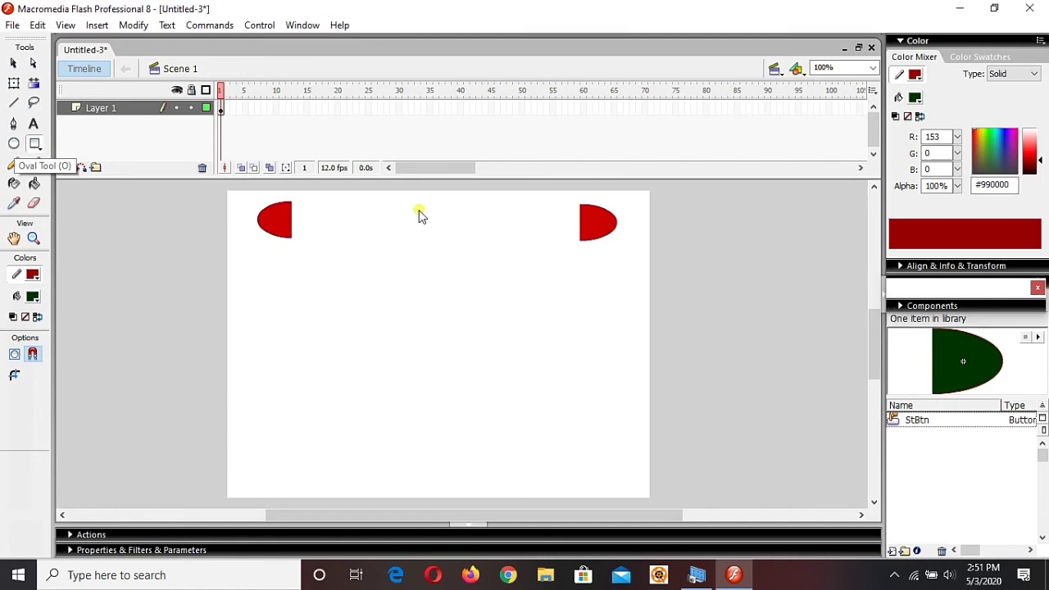
left_click_drag(418, 211, 463, 240)
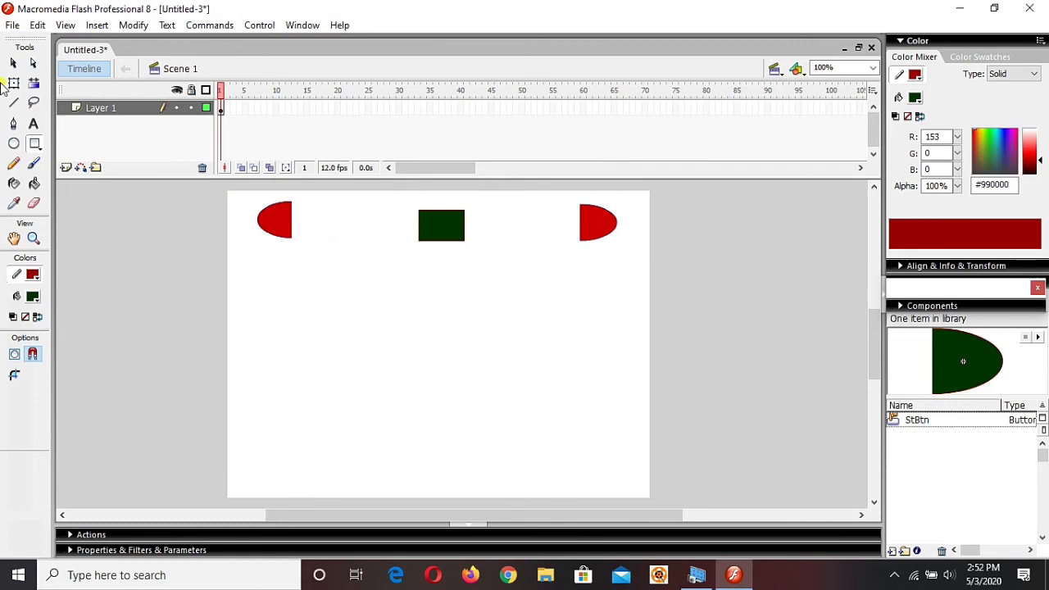
Marquee-select both red buttons and the green rectangle and move them down to mid-stage
left_click(13, 63)
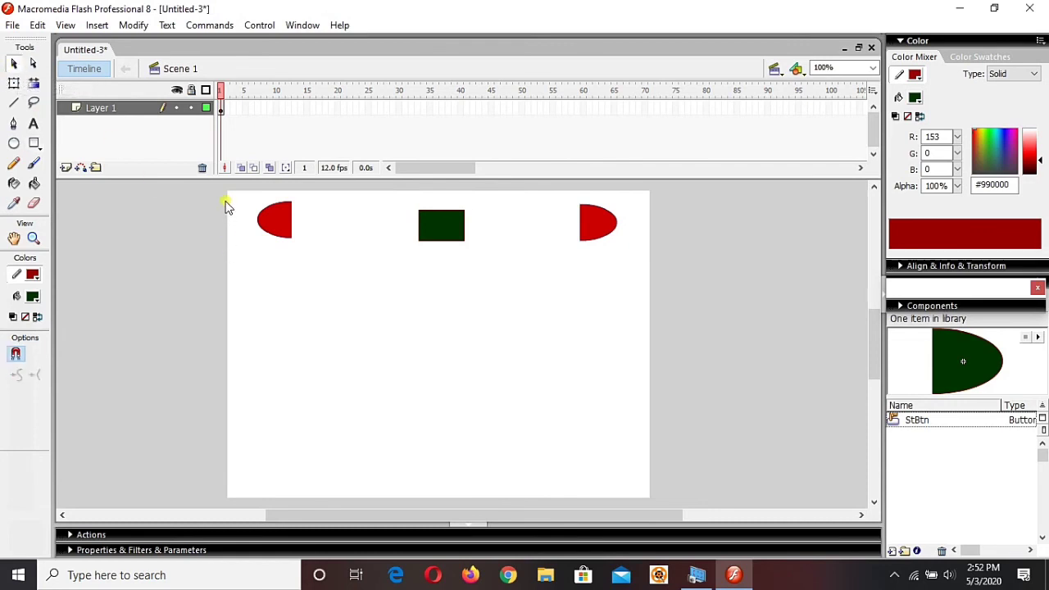
mouse_move(226, 195)
left_mouse_down()
mouse_move(639, 262)
mouse_move(597, 354)
left_mouse_up()
left_click(595, 420)
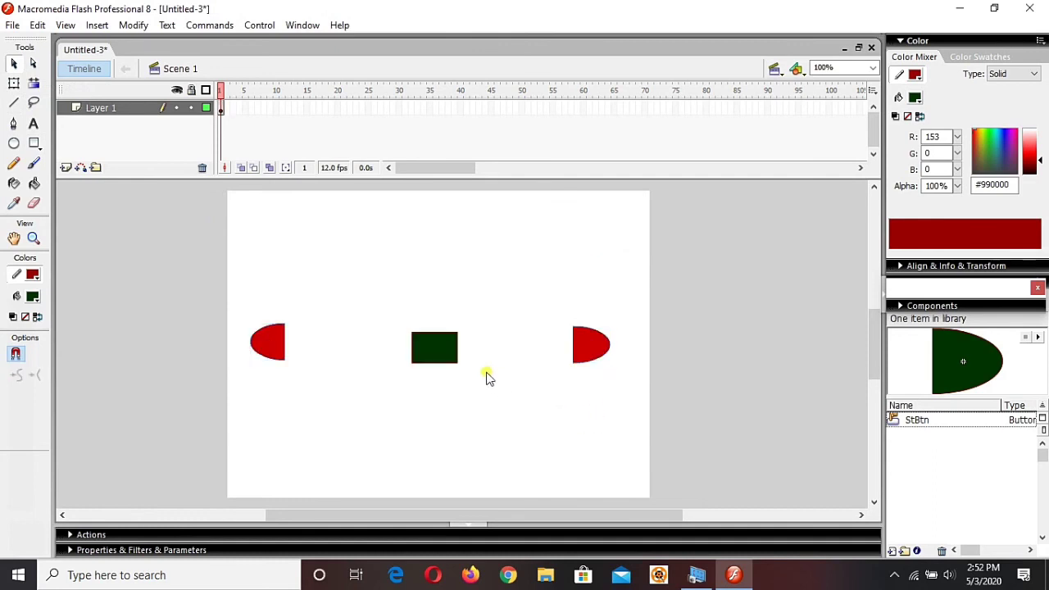
Nudge the green rectangle up slightly, then shift all three shapes slightly right
left_click_drag(363, 318, 495, 381)
key("Up")
key("Up")
key("Up")
left_click(495, 387)
mouse_move(218, 307)
left_mouse_down()
mouse_move(603, 400)
mouse_move(649, 393)
left_mouse_up()
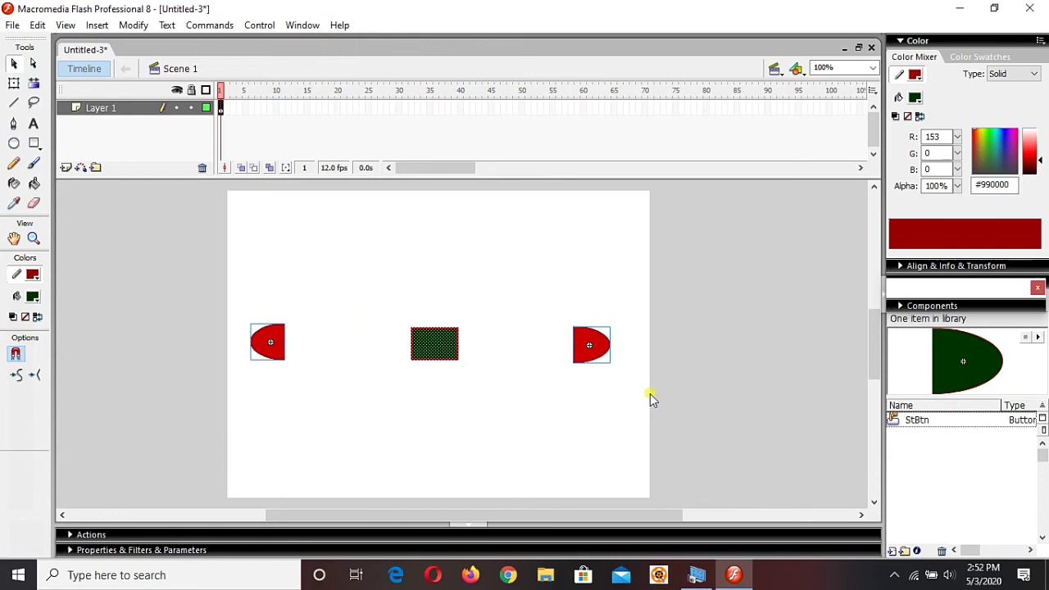
key("Right")
key("Right")
key("Right")
key("Right")
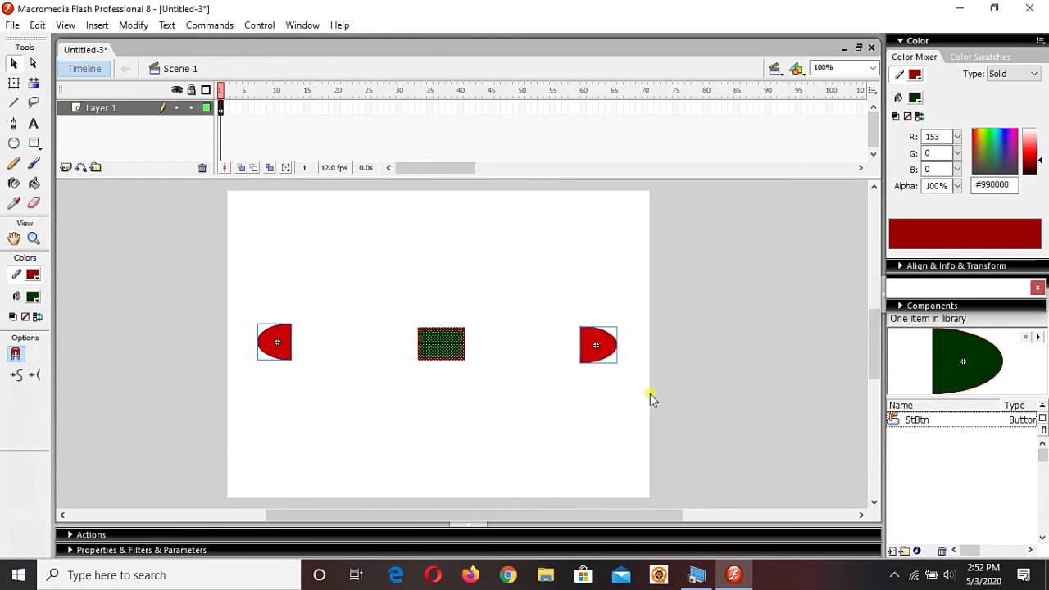
left_click(652, 400)
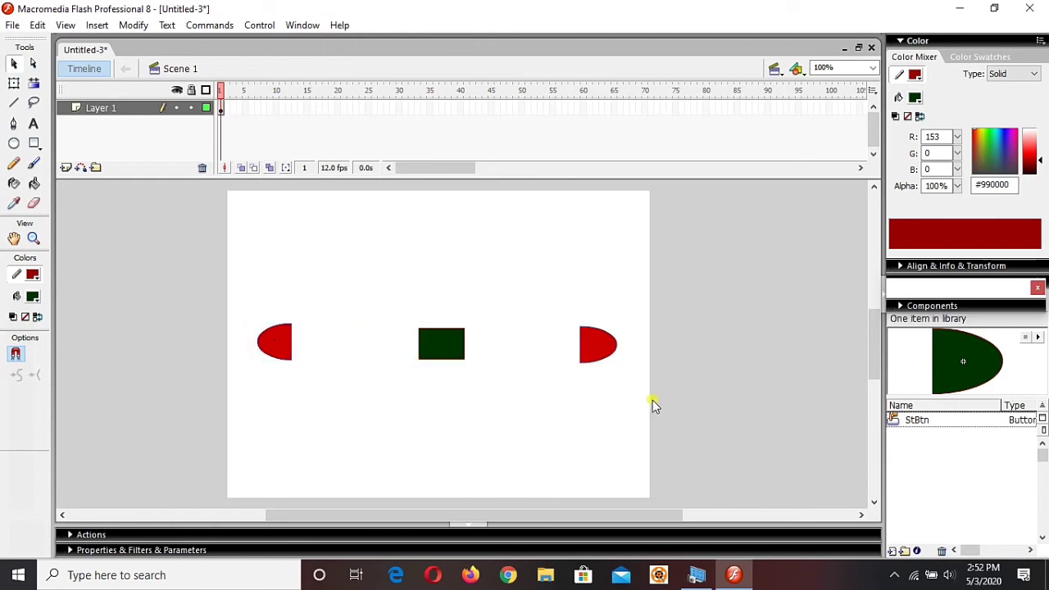